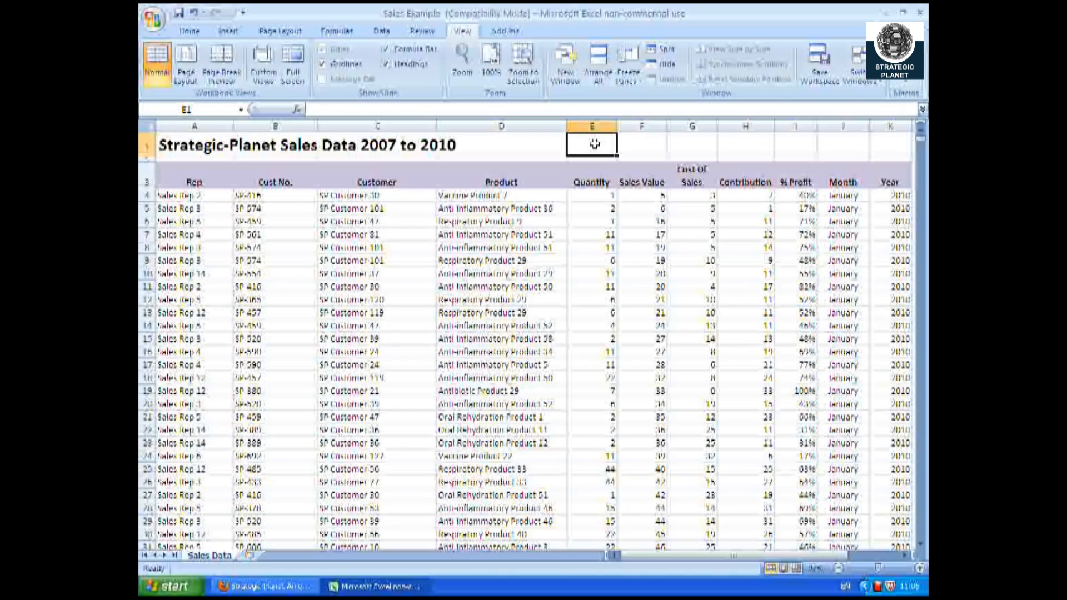
Check the extent of the sales data by going to its last row and returning to cell A1.
{"action": "key", "text": "ctrl+End"}
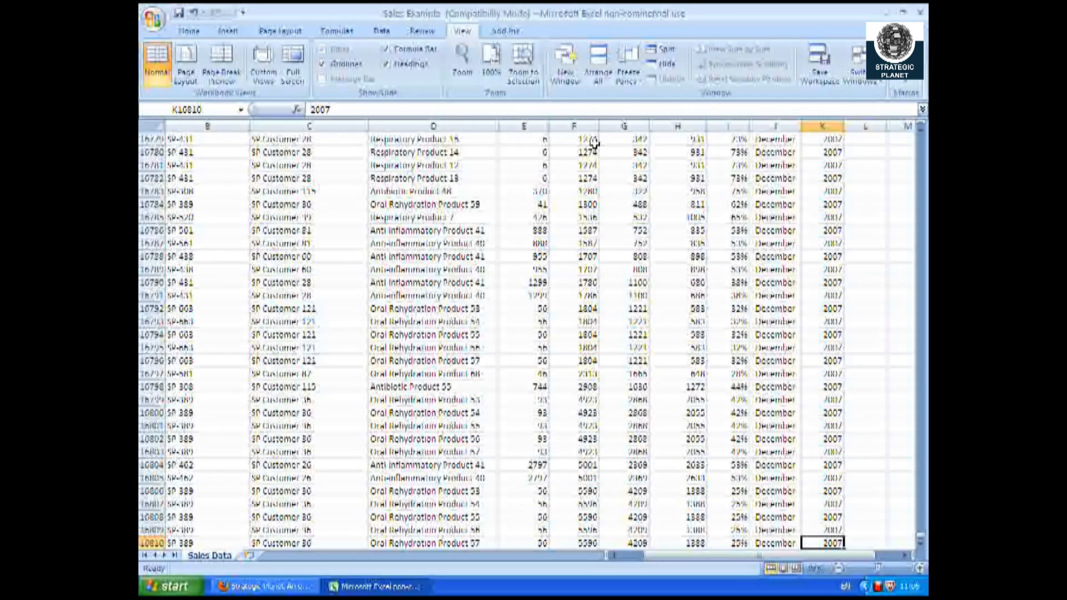
{"action": "left_click", "coordinate": [188, 544]}
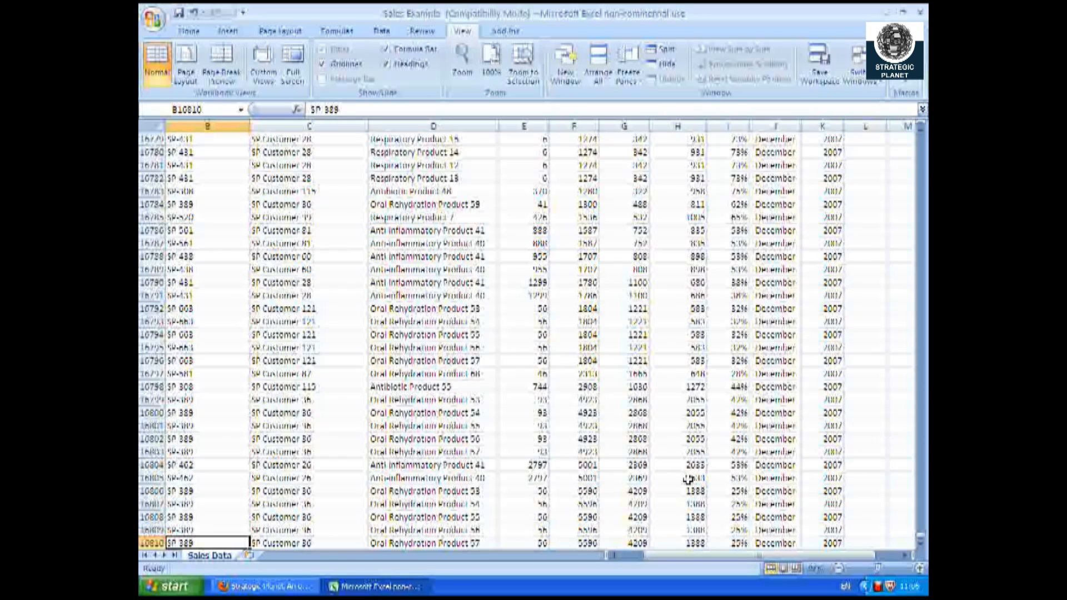
{"action": "key", "text": "ctrl+Home"}
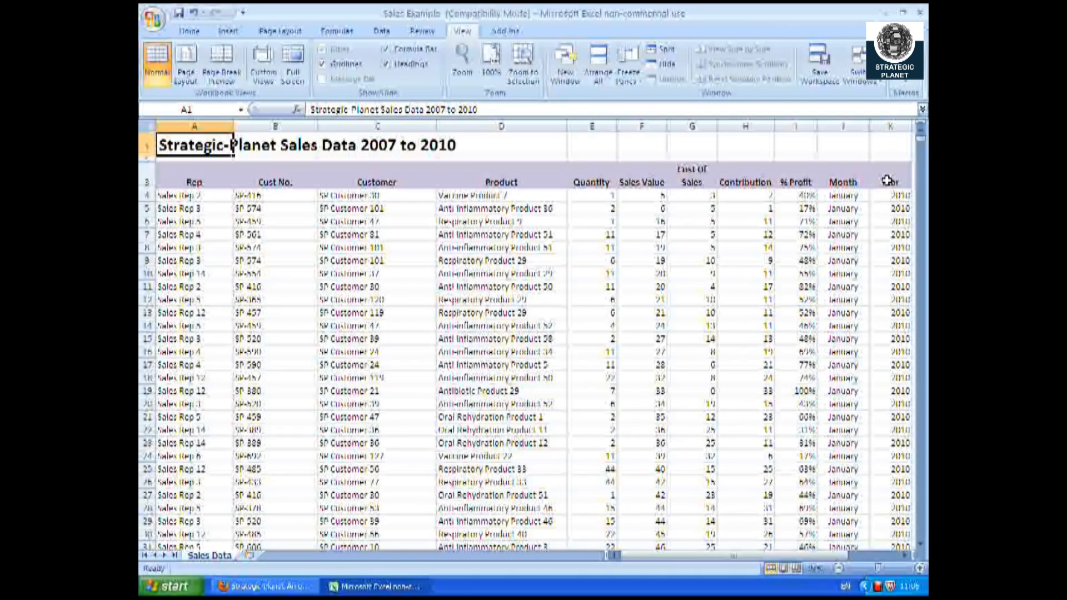
{"action": "left_click", "coordinate": [591, 147]}
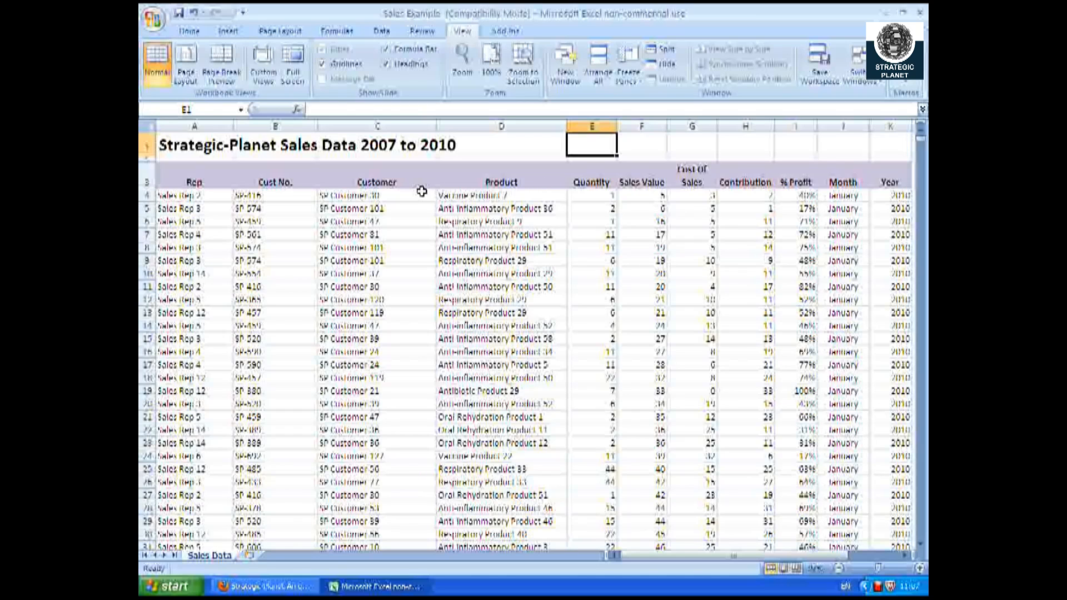
{"action": "left_click", "coordinate": [227, 31]}
{"action": "left_click", "coordinate": [162, 58]}
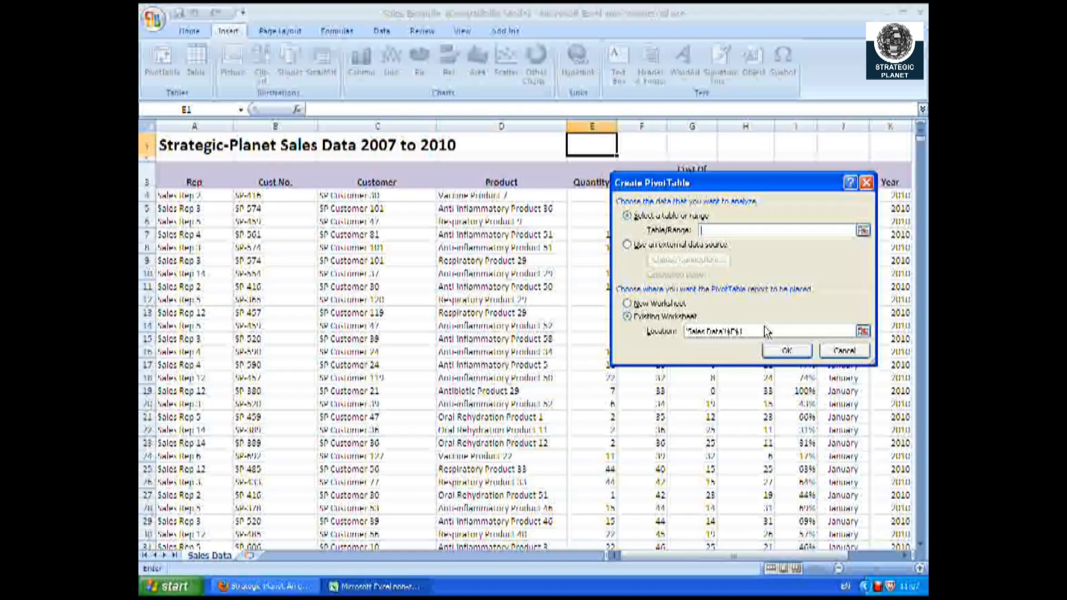
{"action": "left_click", "coordinate": [841, 350]}
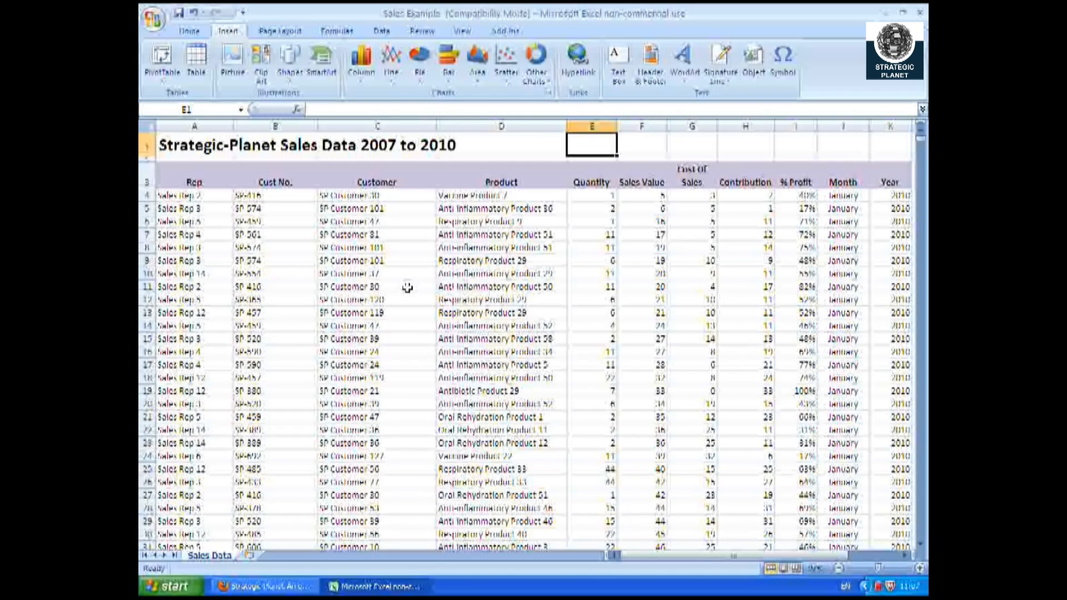
Create a PivotTable from the whole sales data range on a new worksheet.
{"action": "left_click", "coordinate": [205, 197]}
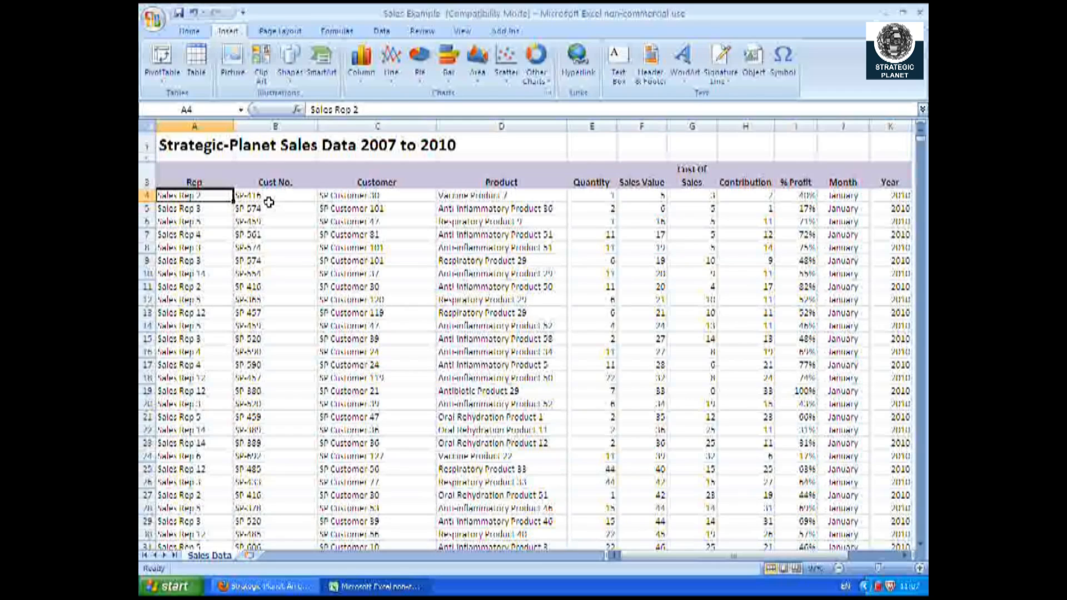
{"action": "left_click", "coordinate": [170, 57]}
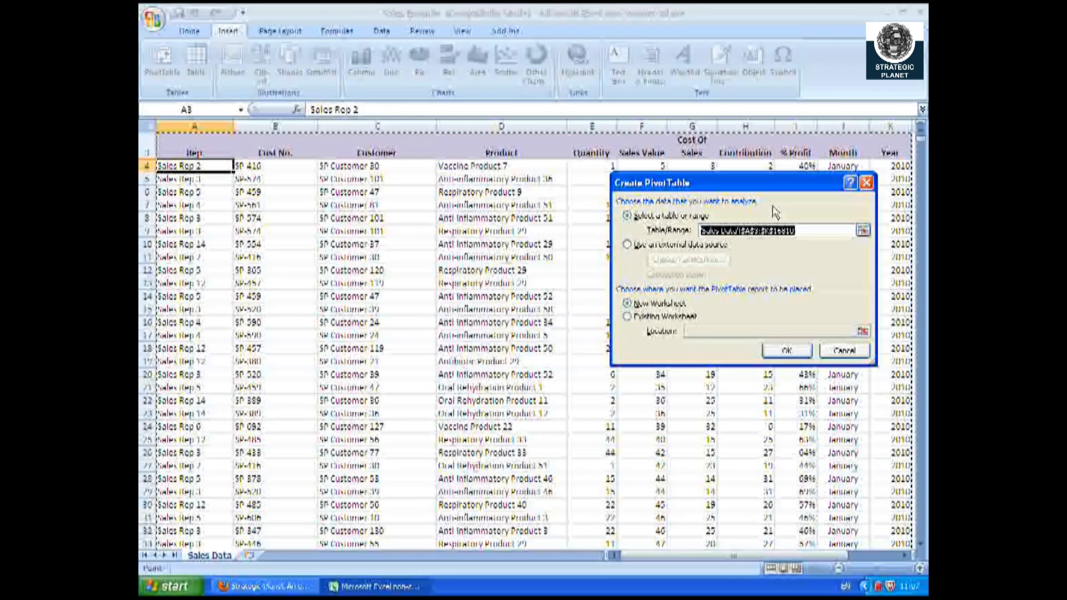
{"action": "left_click", "coordinate": [778, 350]}
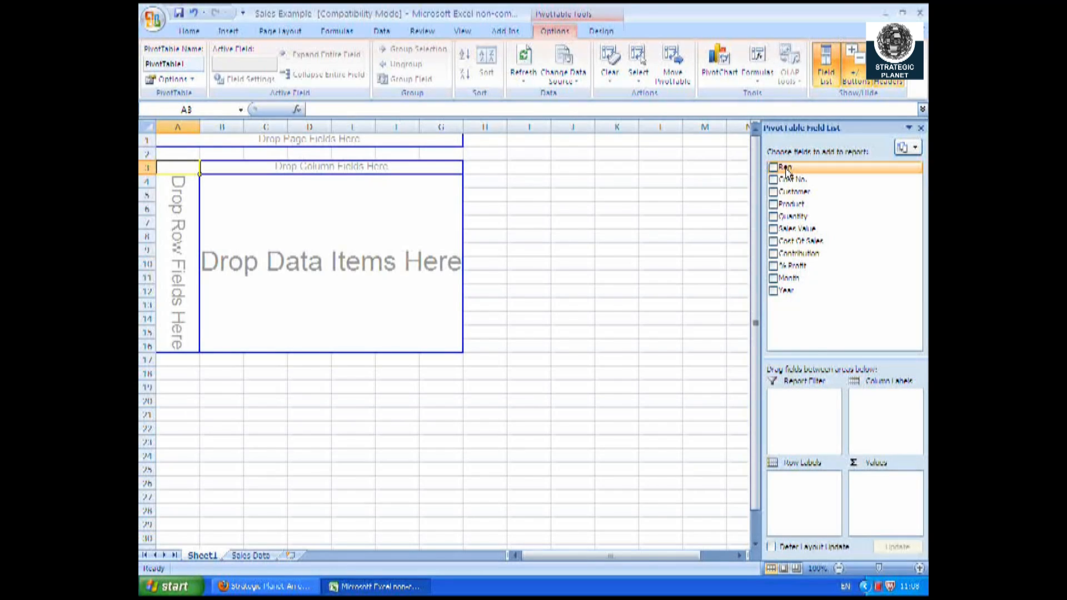
Place the Rep field in the PivotTable's row labels.
{"action": "left_click_drag", "start_coordinate": [787, 171], "coordinate": [179, 194]}
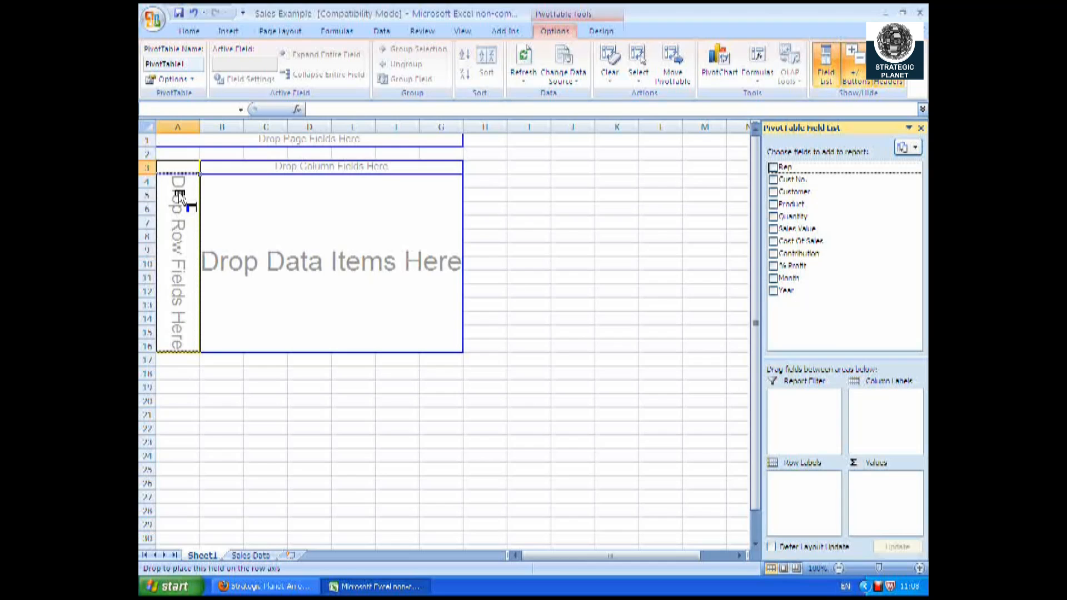
{"action": "left_click_drag", "start_coordinate": [179, 195], "coordinate": [180, 199]}
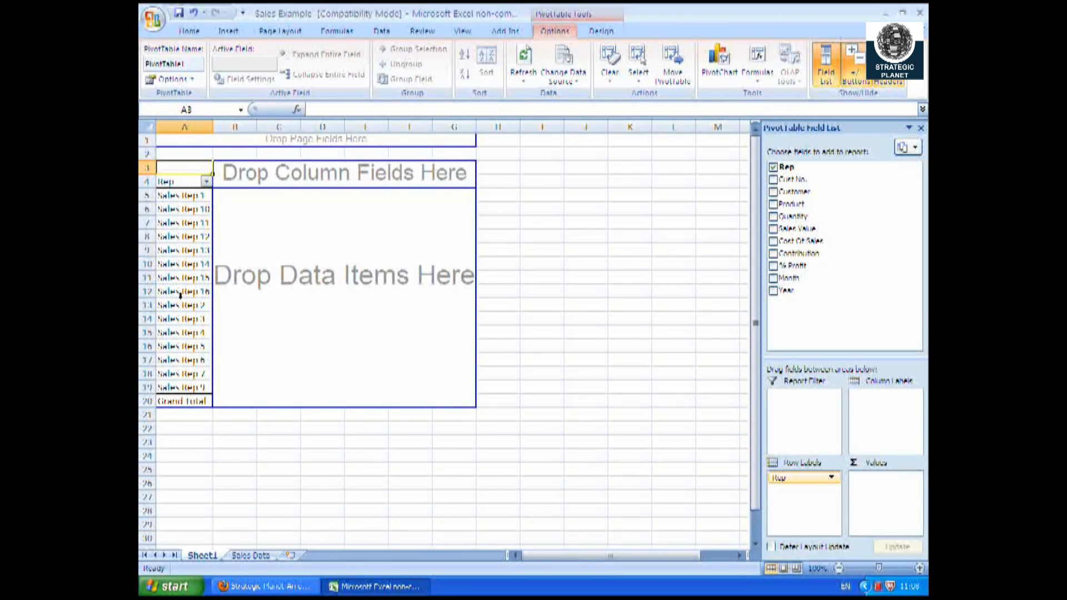
{"action": "mouse_move", "coordinate": [804, 478]}
{"action": "left_mouse_down"}
{"action": "mouse_move", "coordinate": [789, 367]}
{"action": "mouse_move", "coordinate": [795, 486]}
{"action": "left_mouse_up"}
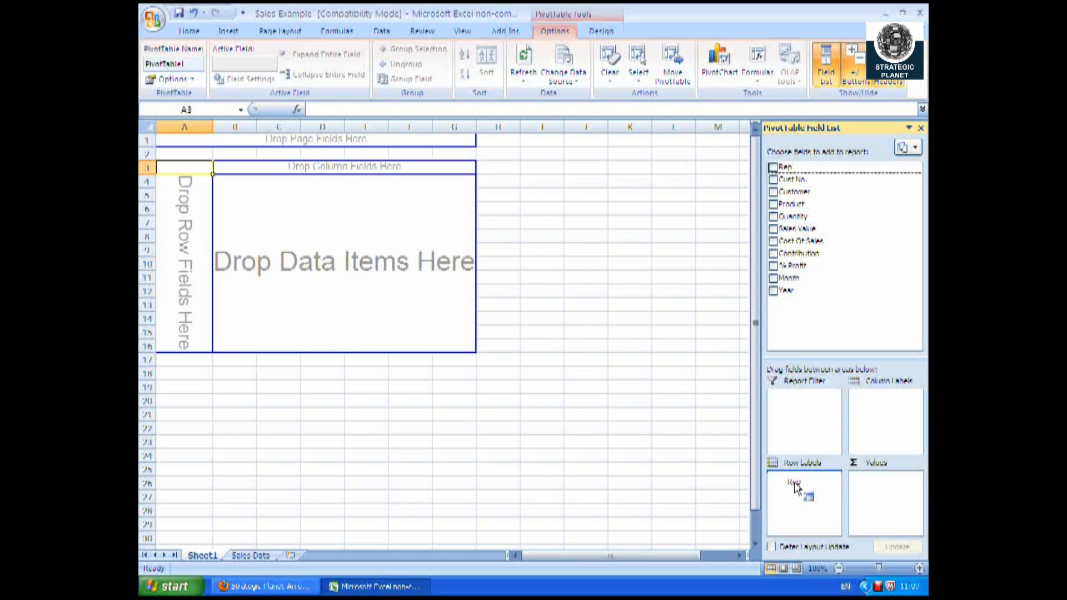
{"action": "left_click_drag", "start_coordinate": [796, 488], "coordinate": [797, 489]}
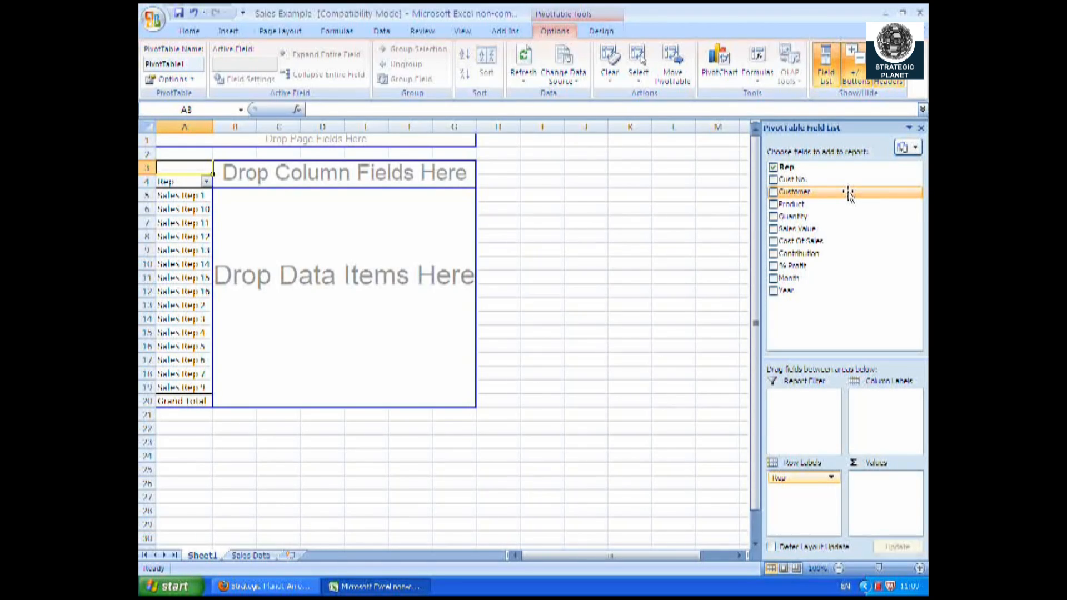
Use the Year field as column labels and add Sales Value as the summed data field.
{"action": "left_click", "coordinate": [775, 293]}
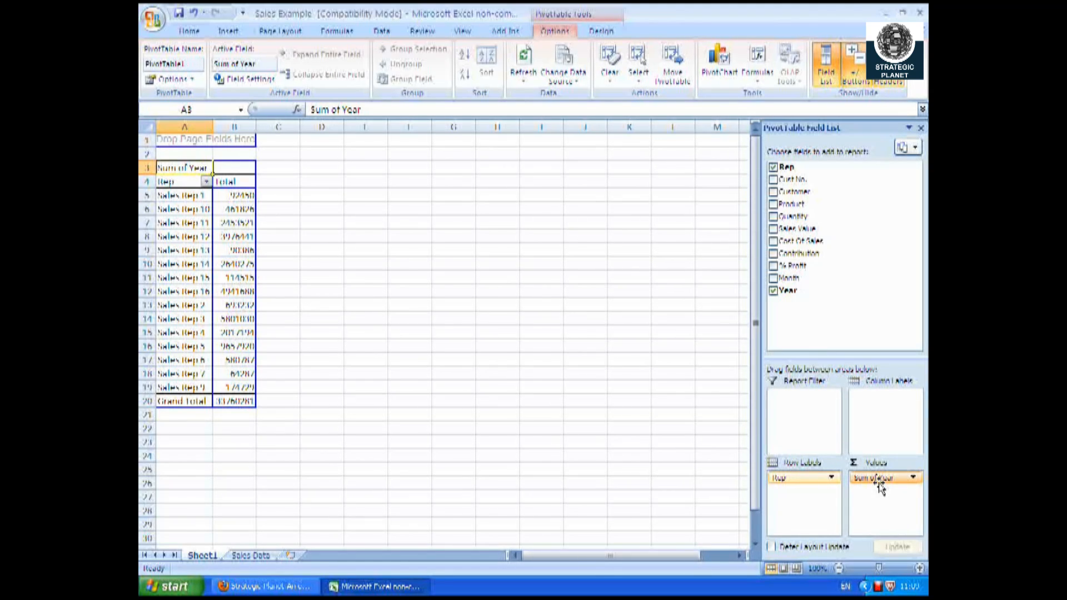
{"action": "left_click", "coordinate": [773, 292]}
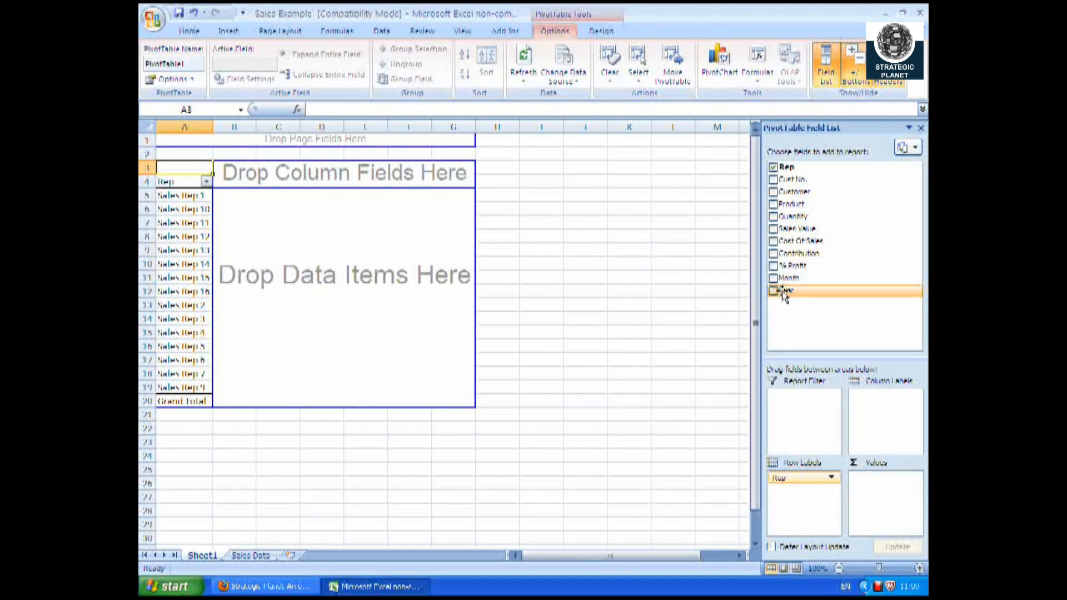
{"action": "left_click_drag", "start_coordinate": [783, 295], "coordinate": [294, 193]}
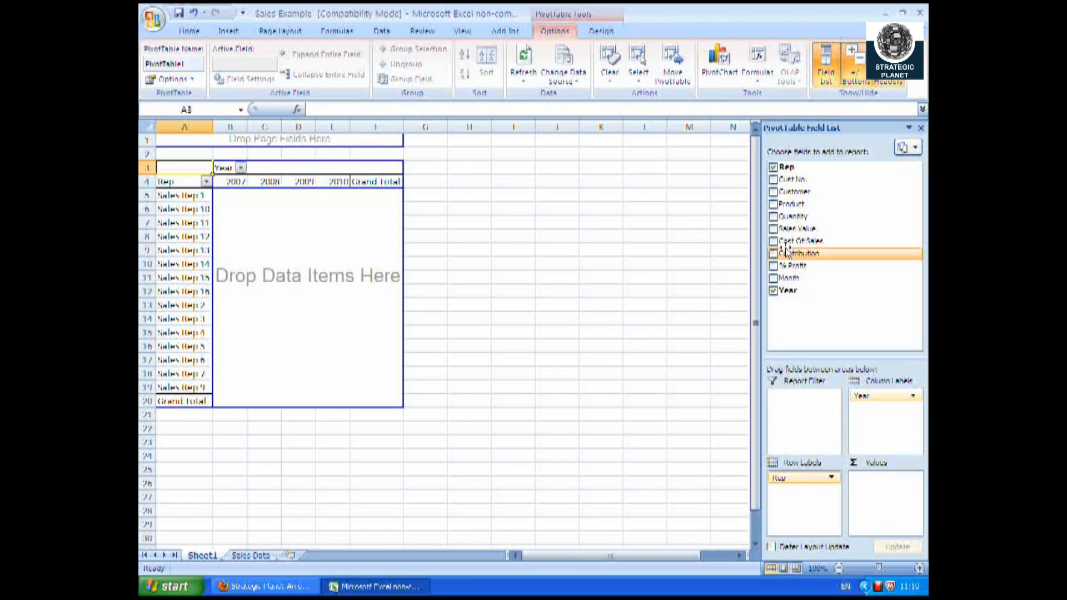
{"action": "left_click_drag", "start_coordinate": [779, 223], "coordinate": [886, 487]}
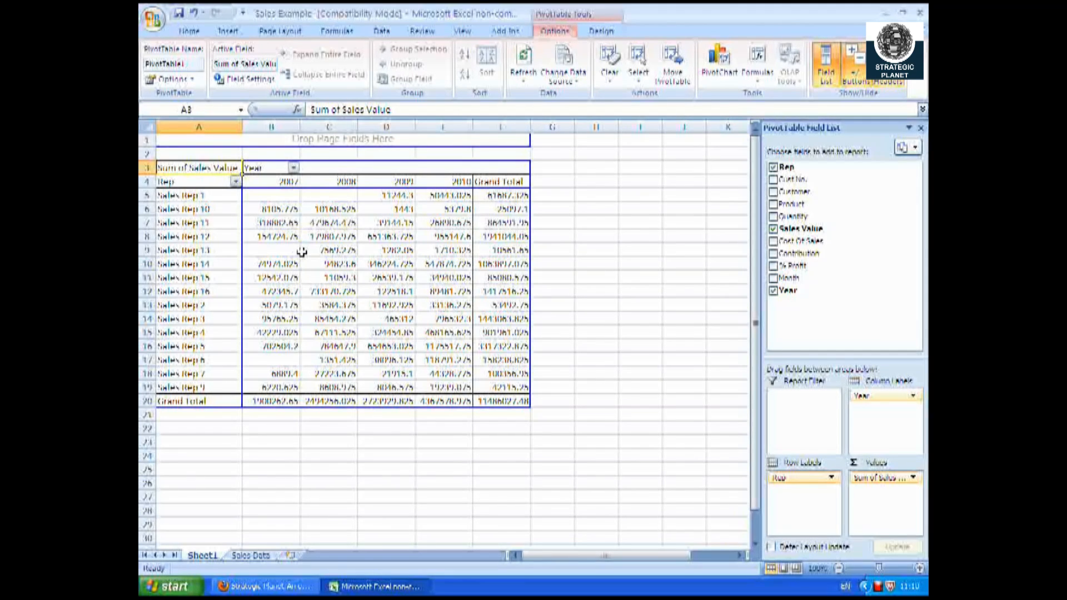
Format all the PivotTable's sales values and totals as Number with a thousands separator and 0 decimal places.
{"action": "right_click", "coordinate": [271, 196]}
{"action": "left_click_drag", "start_coordinate": [271, 195], "coordinate": [502, 404]}
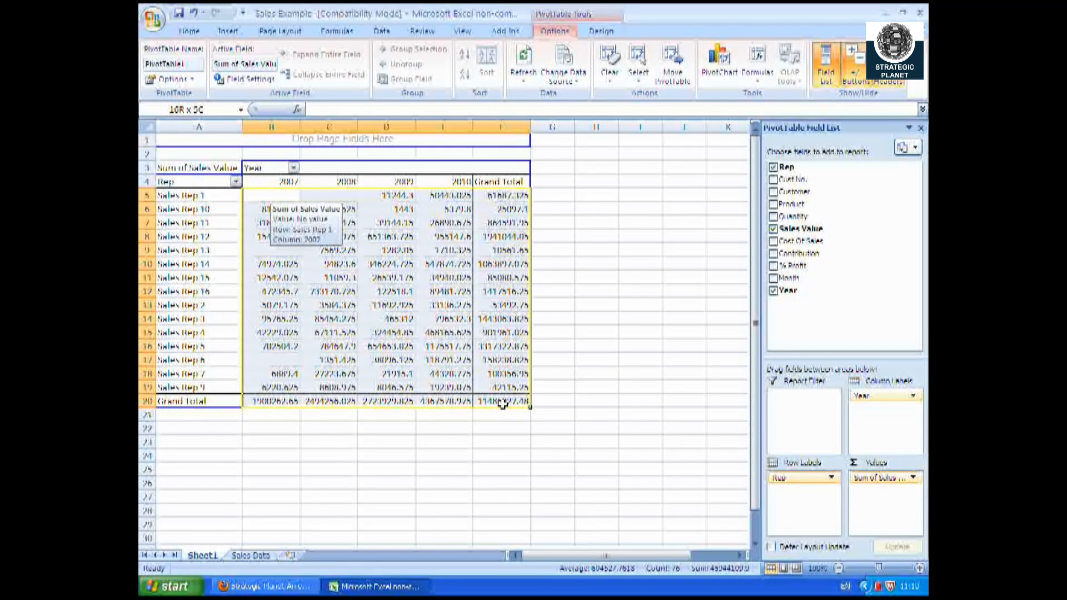
{"action": "right_click", "coordinate": [310, 242]}
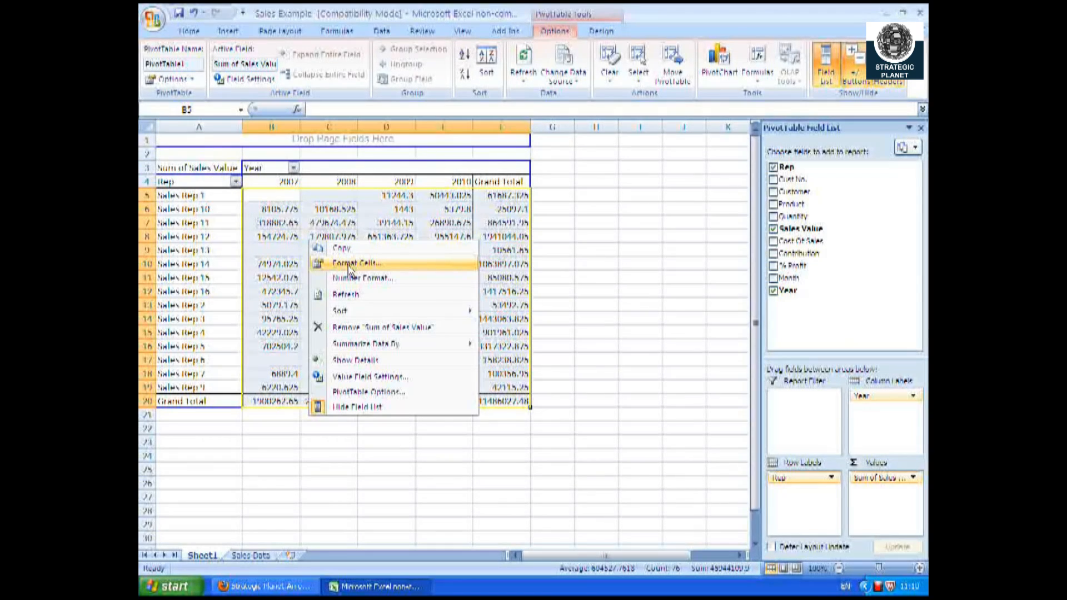
{"action": "left_click", "coordinate": [346, 264]}
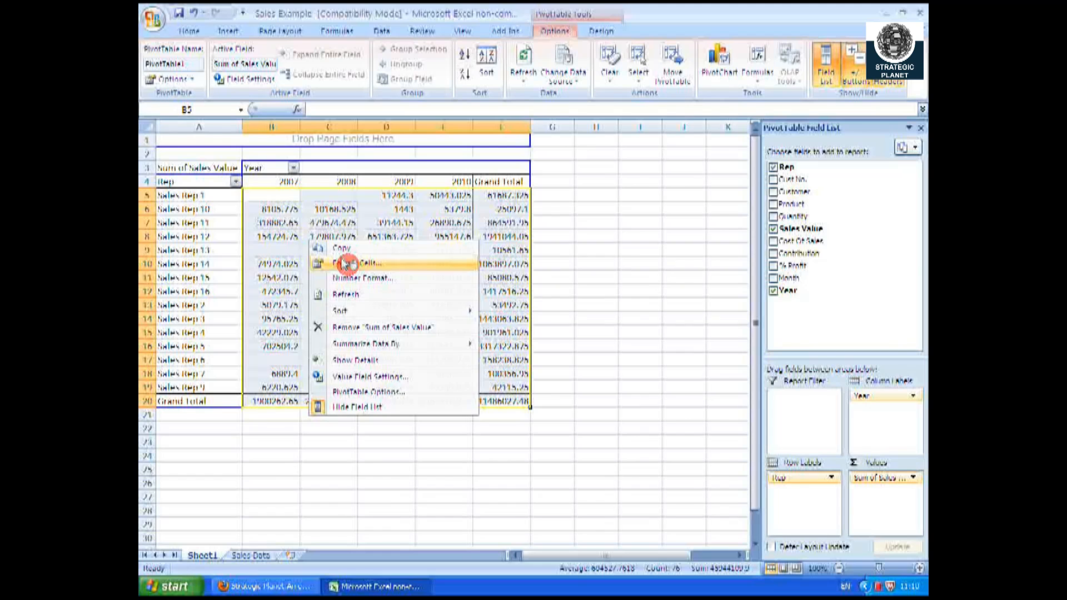
{"action": "left_click", "coordinate": [215, 167]}
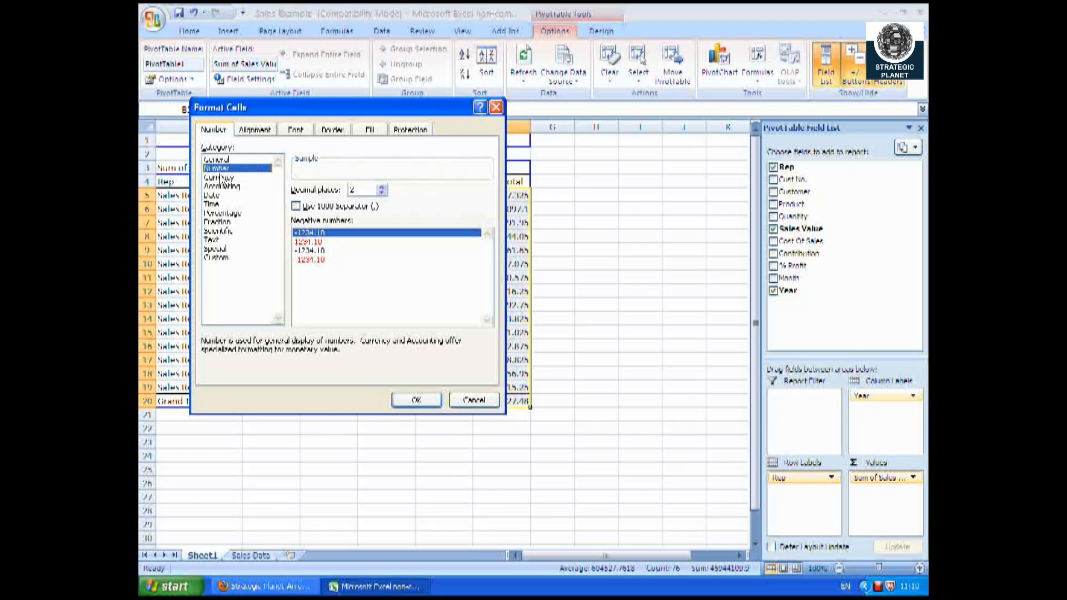
{"action": "left_click", "coordinate": [297, 207]}
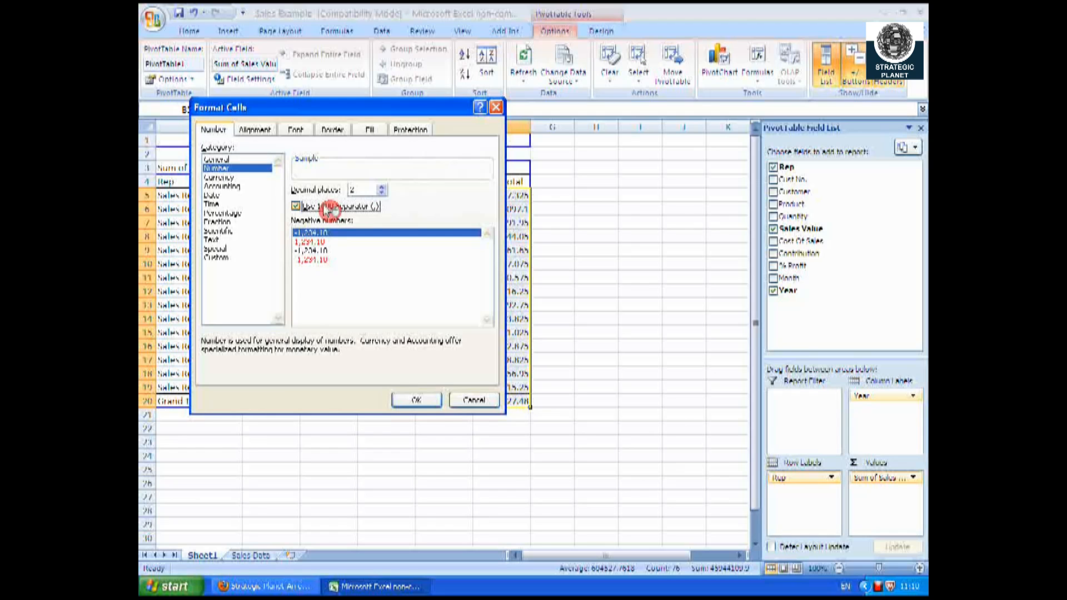
{"action": "left_click", "coordinate": [381, 193]}
{"action": "left_click", "coordinate": [381, 193]}
{"action": "left_click", "coordinate": [422, 400]}
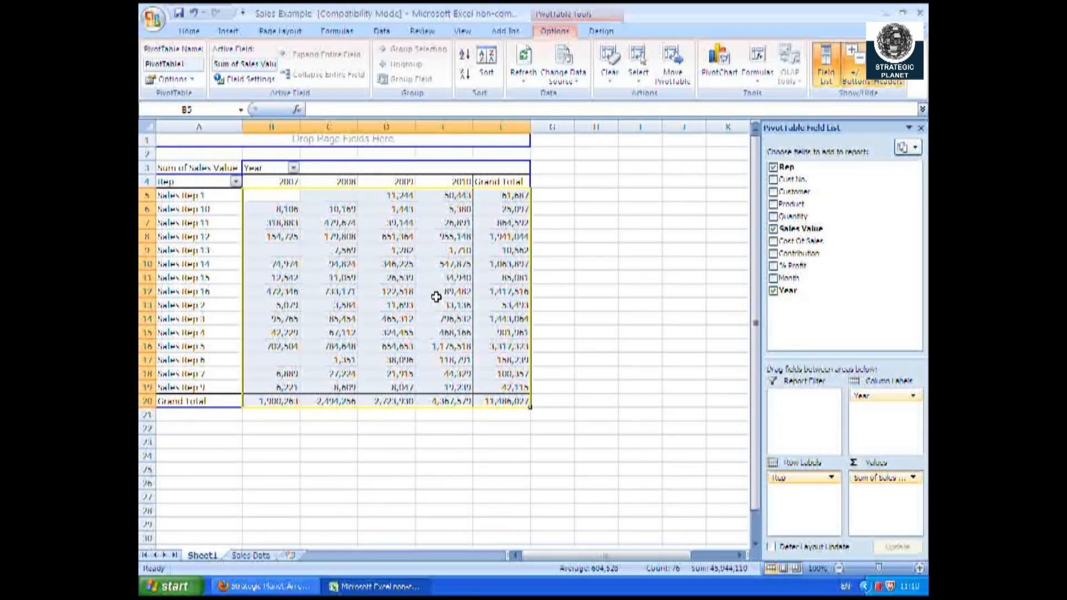
Filter the Year columns of the PivotTable to show only 2010.
{"action": "left_click", "coordinate": [294, 168]}
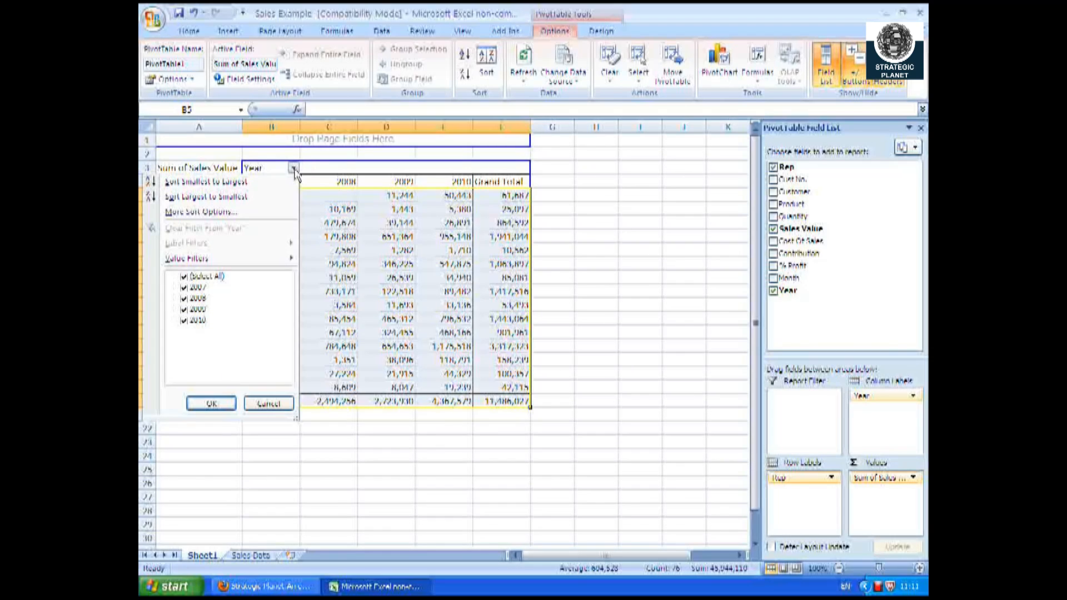
{"action": "left_click", "coordinate": [184, 276]}
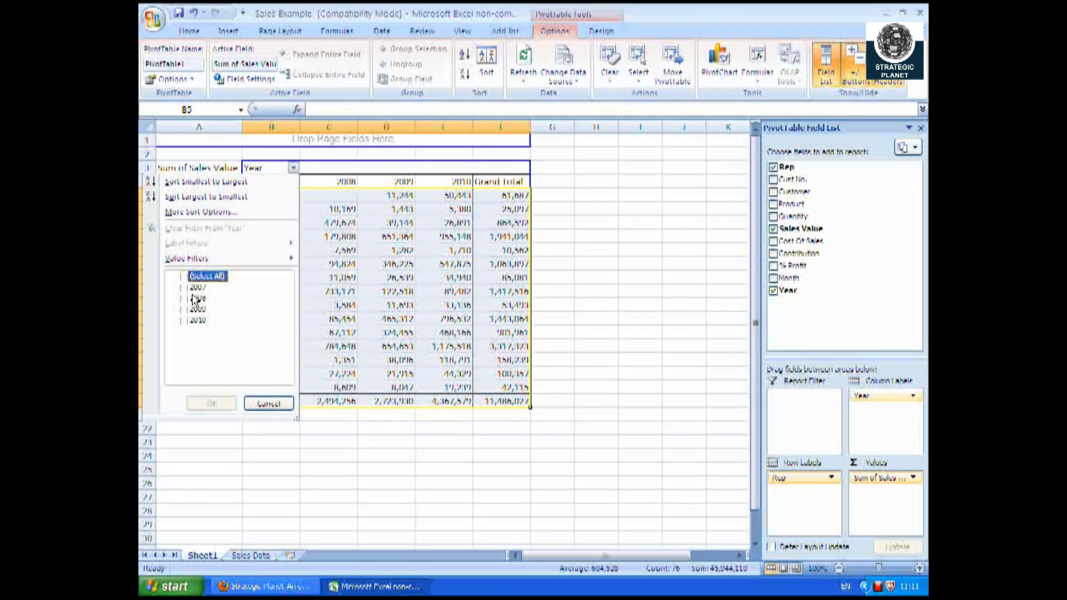
{"action": "left_click", "coordinate": [183, 322]}
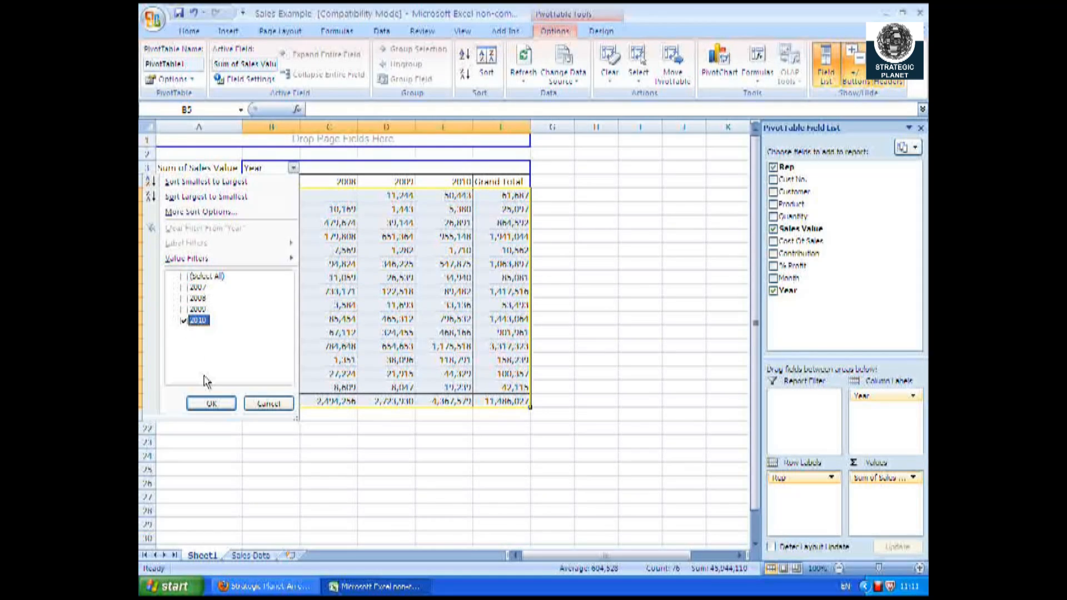
{"action": "left_click", "coordinate": [207, 400]}
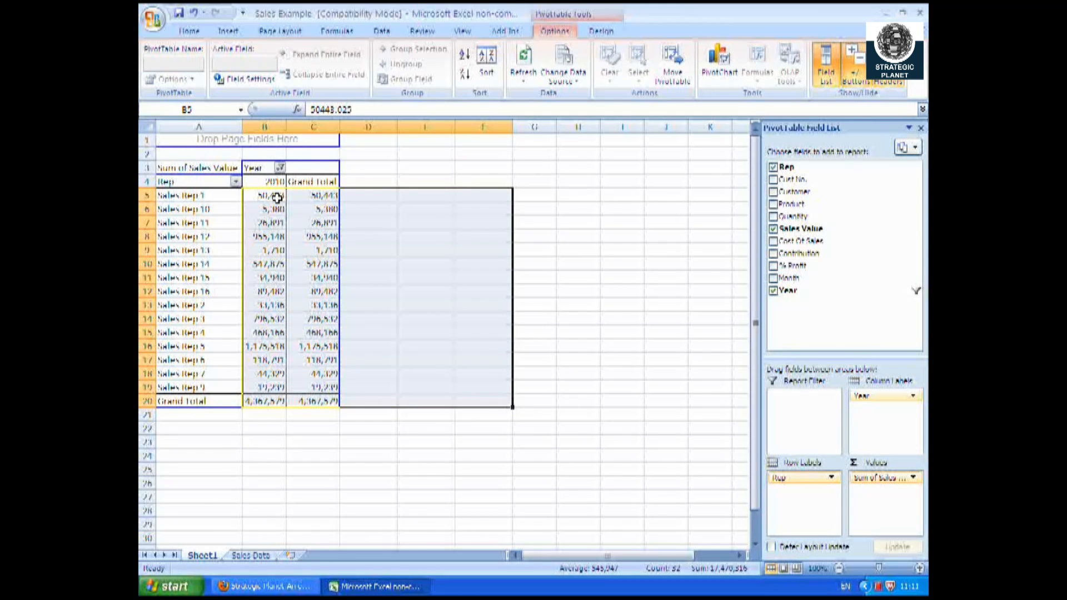
Restore all years in the PivotTable's Year column filter.
{"action": "left_click", "coordinate": [380, 167]}
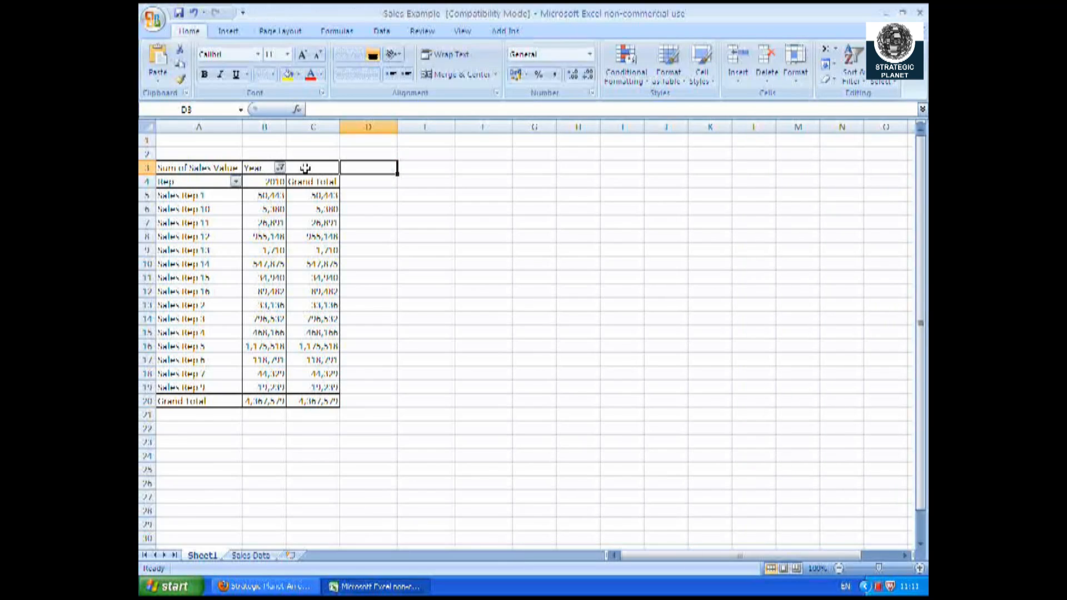
{"action": "left_click", "coordinate": [280, 169]}
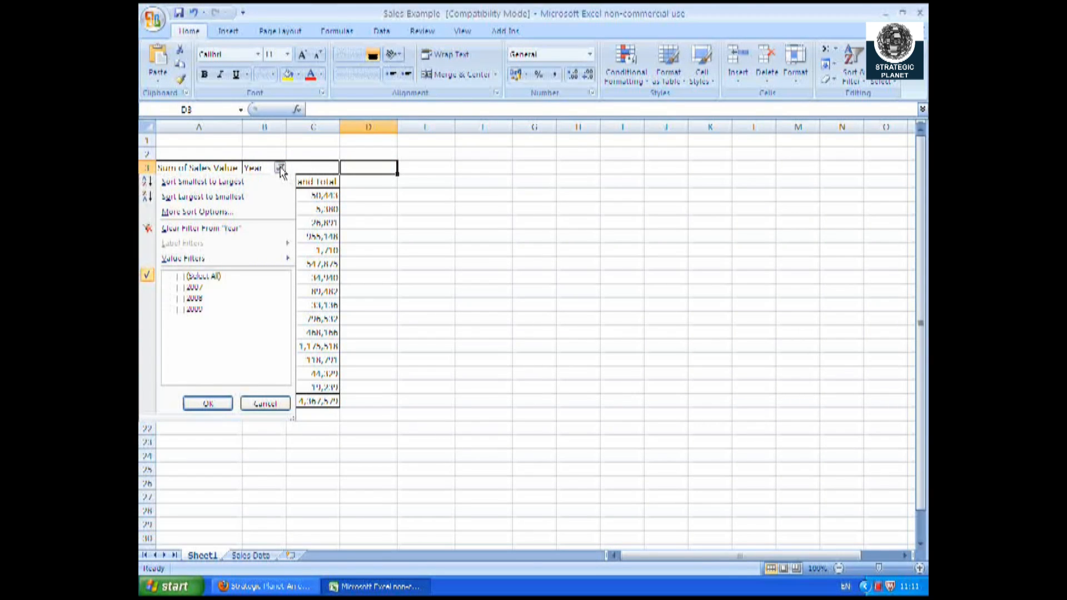
{"action": "left_click", "coordinate": [198, 398]}
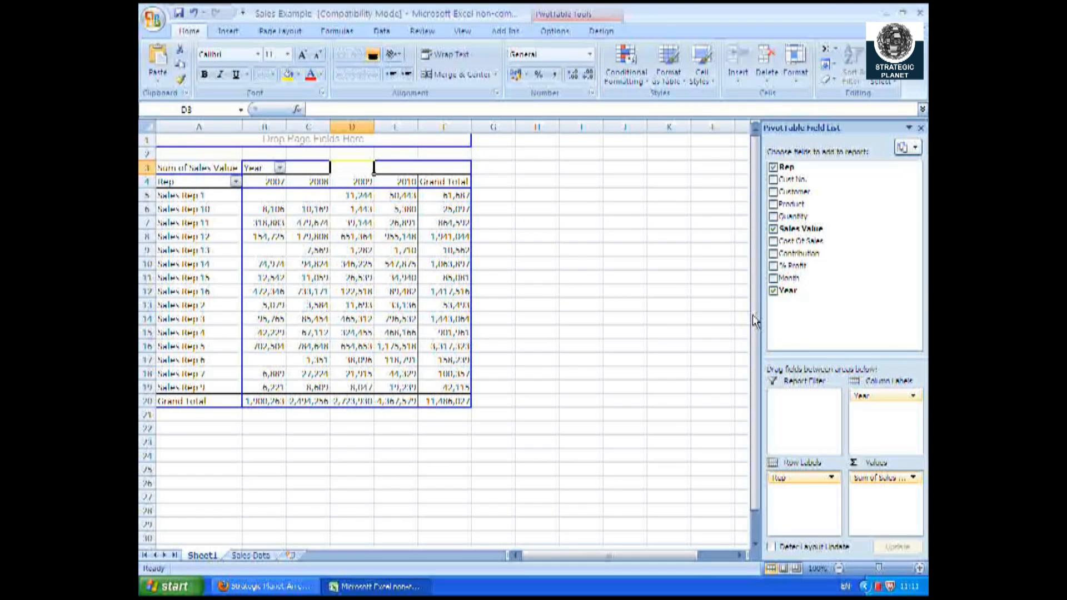
Move the Year field from the column labels to the PivotTable's report filter.
{"action": "left_click_drag", "start_coordinate": [788, 291], "coordinate": [795, 409]}
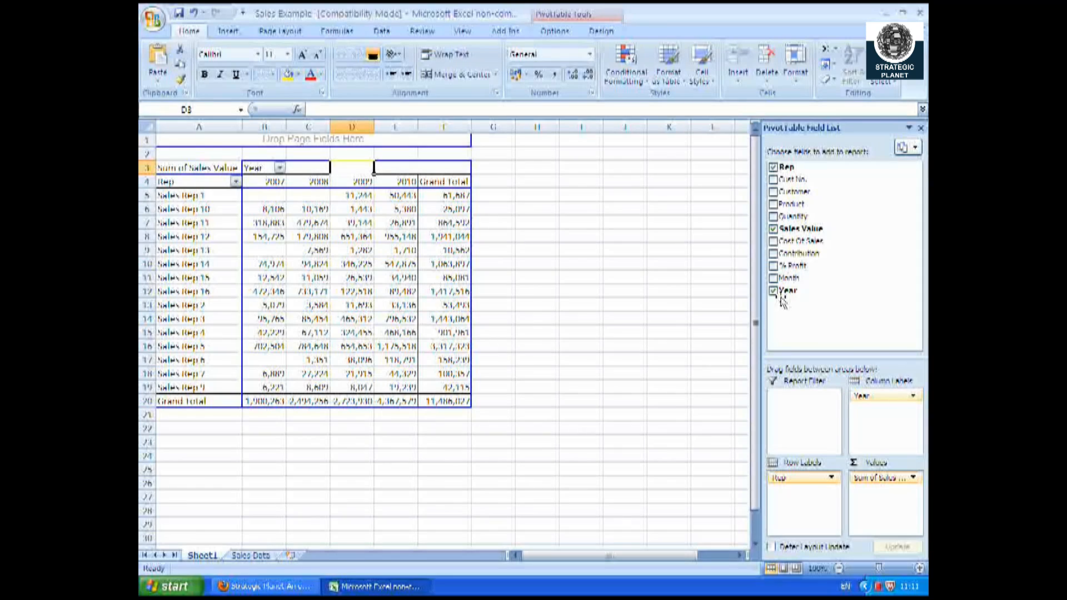
{"action": "left_click_drag", "start_coordinate": [780, 291], "coordinate": [417, 146]}
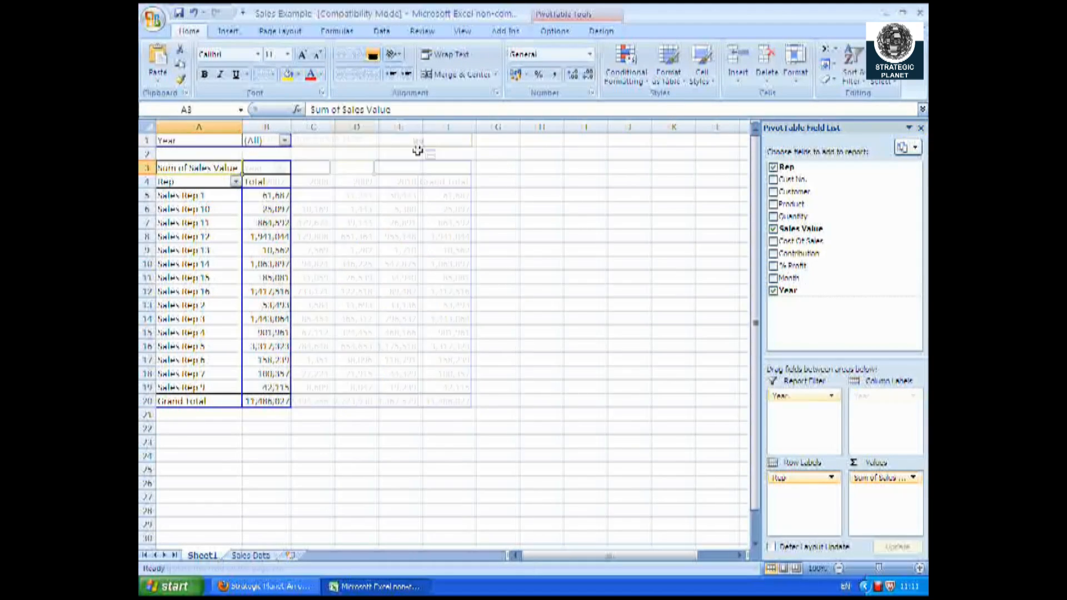
Enable multiple item selection in the PivotTable's Year report filter and limit it to 2010.
{"action": "left_click", "coordinate": [285, 141]}
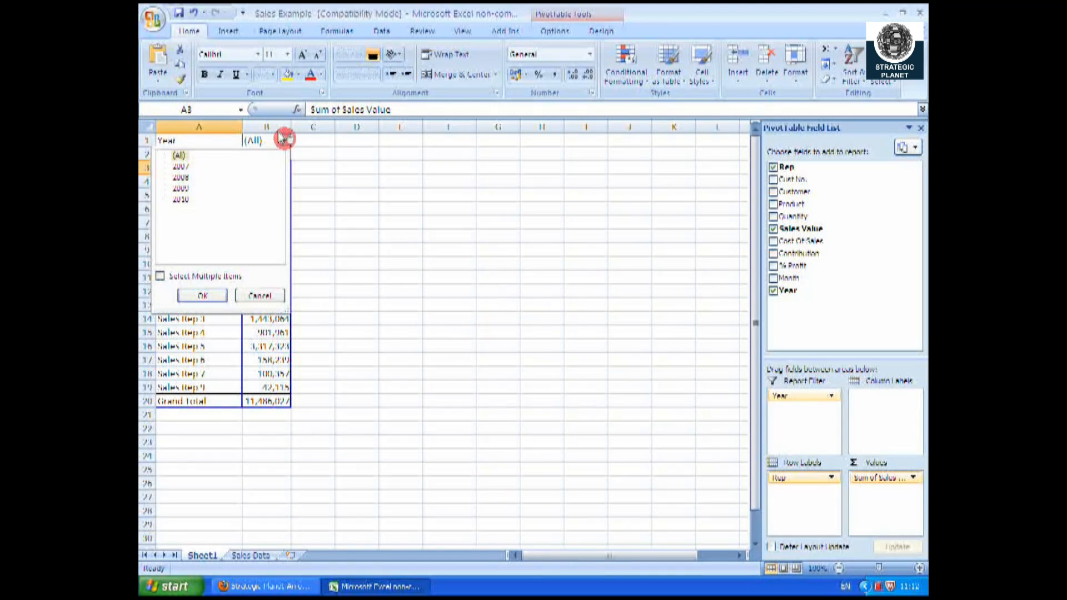
{"action": "left_click", "coordinate": [161, 277]}
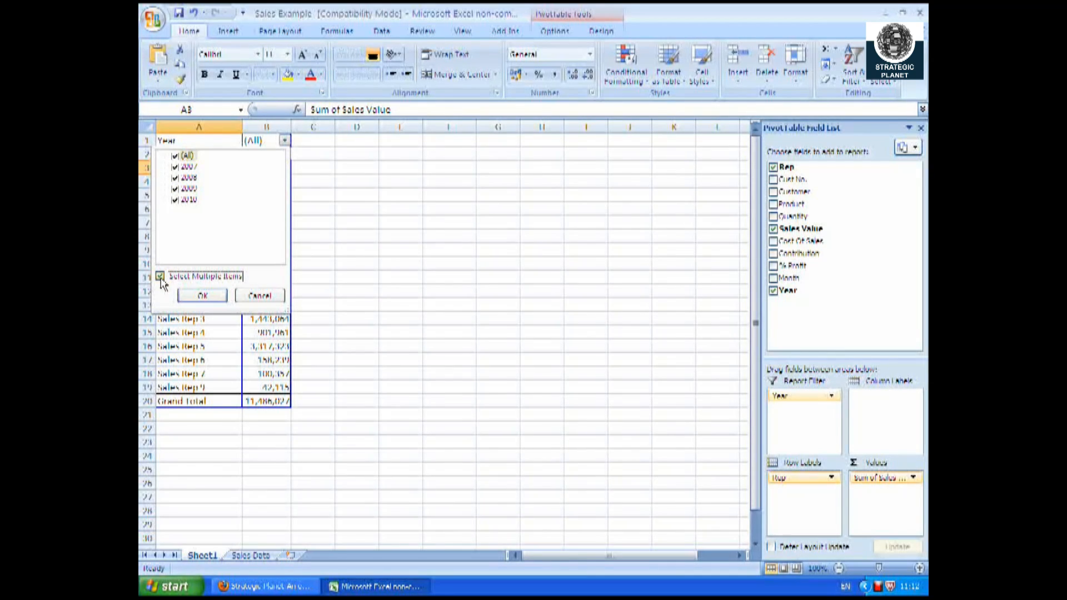
{"action": "left_click", "coordinate": [175, 156]}
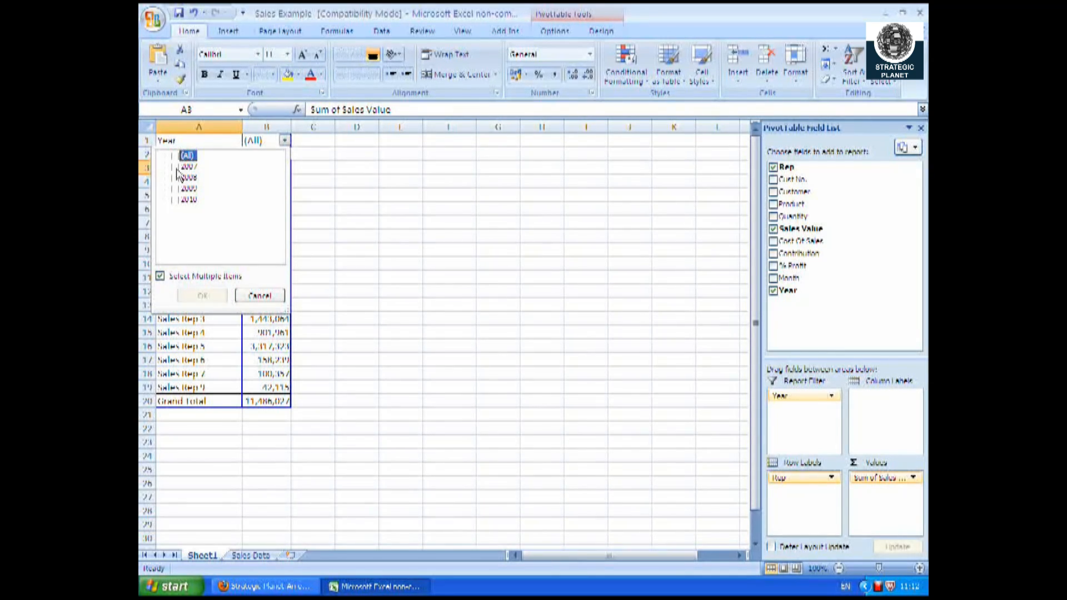
{"action": "left_click", "coordinate": [172, 200]}
{"action": "left_click", "coordinate": [202, 296]}
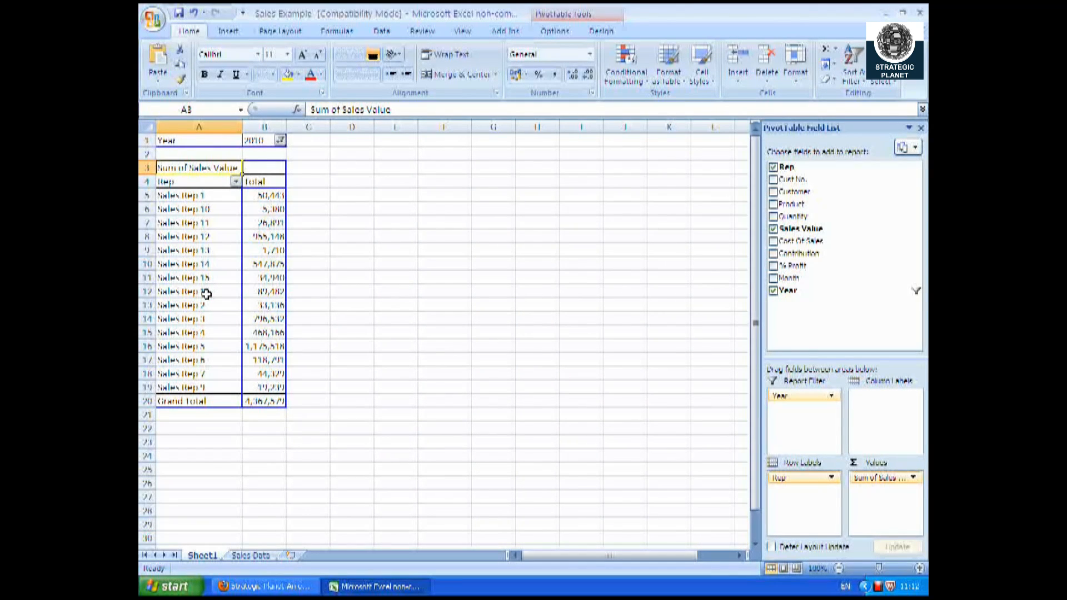
Add the Month field to the PivotTable's column labels and the Product field to the row labels beneath Rep.
{"action": "left_click_drag", "start_coordinate": [789, 278], "coordinate": [873, 409]}
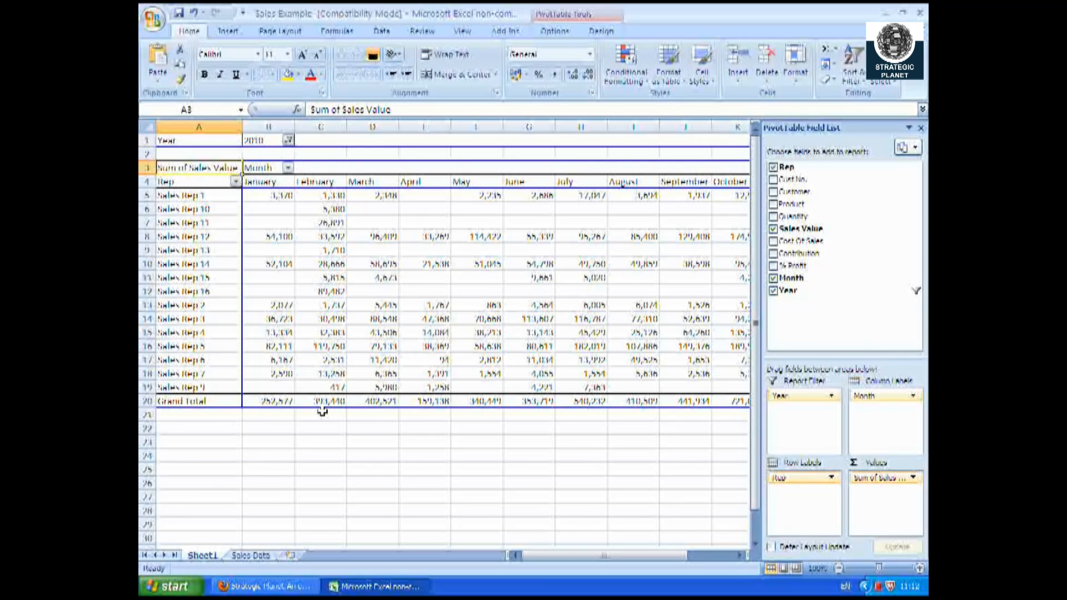
{"action": "left_click", "coordinate": [272, 428]}
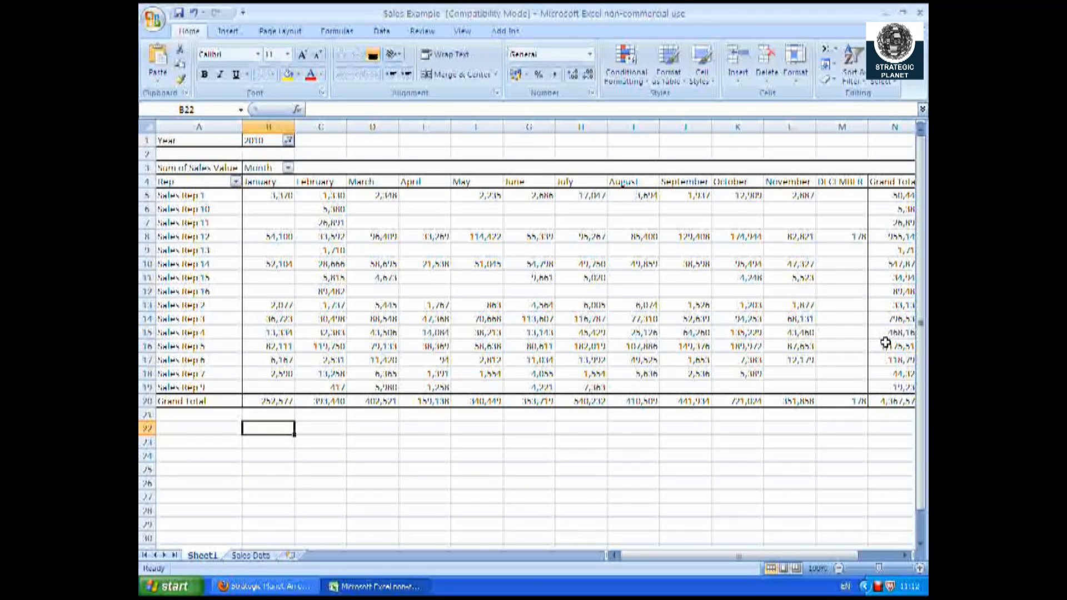
{"action": "left_click", "coordinate": [268, 211]}
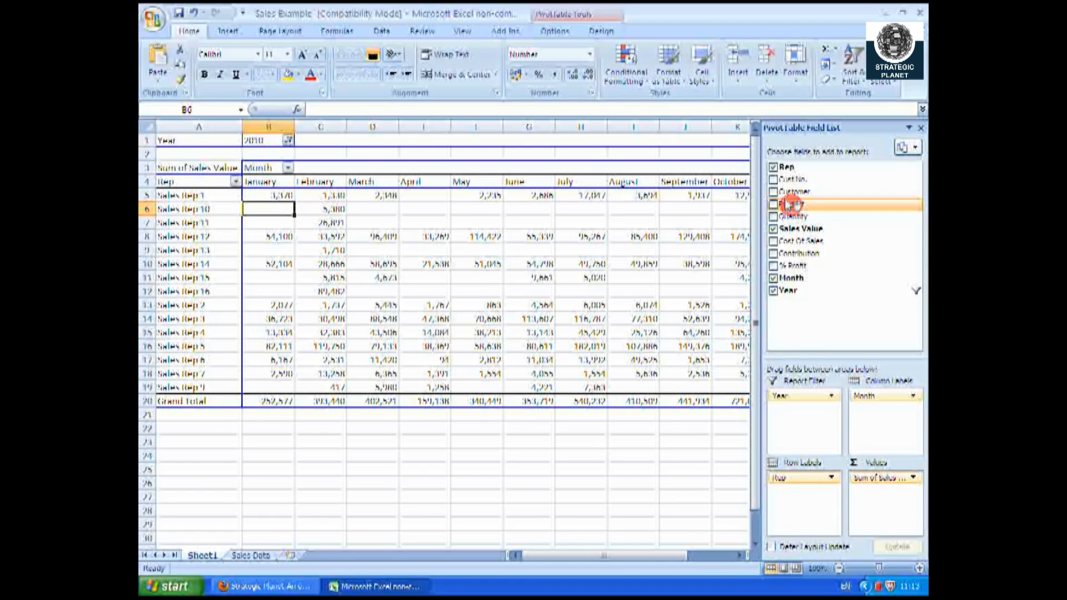
{"action": "left_click_drag", "start_coordinate": [794, 208], "coordinate": [222, 199]}
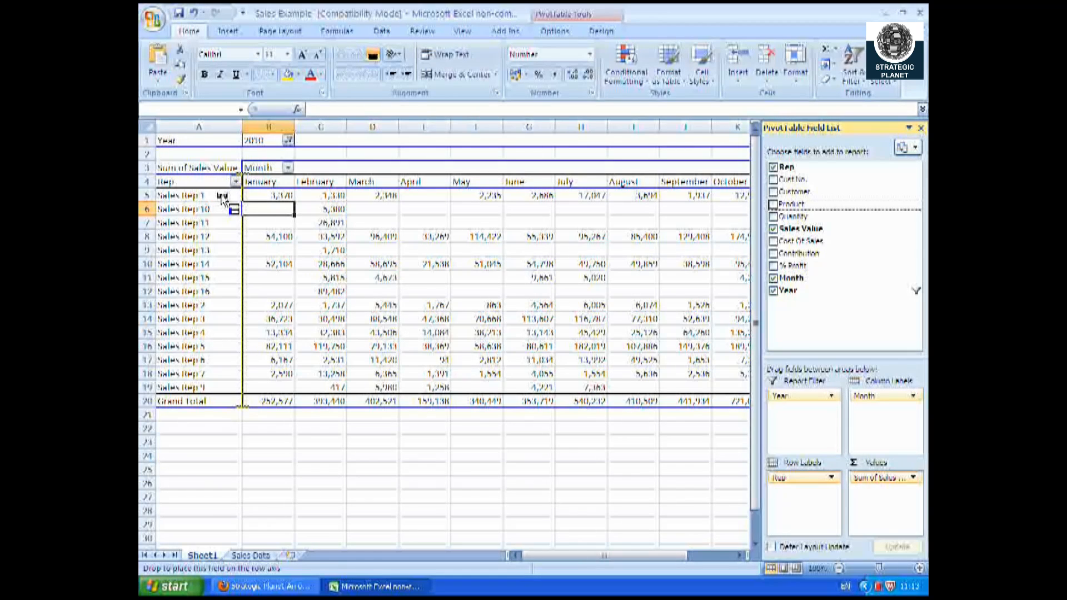
{"action": "left_click_drag", "start_coordinate": [222, 199], "coordinate": [225, 200]}
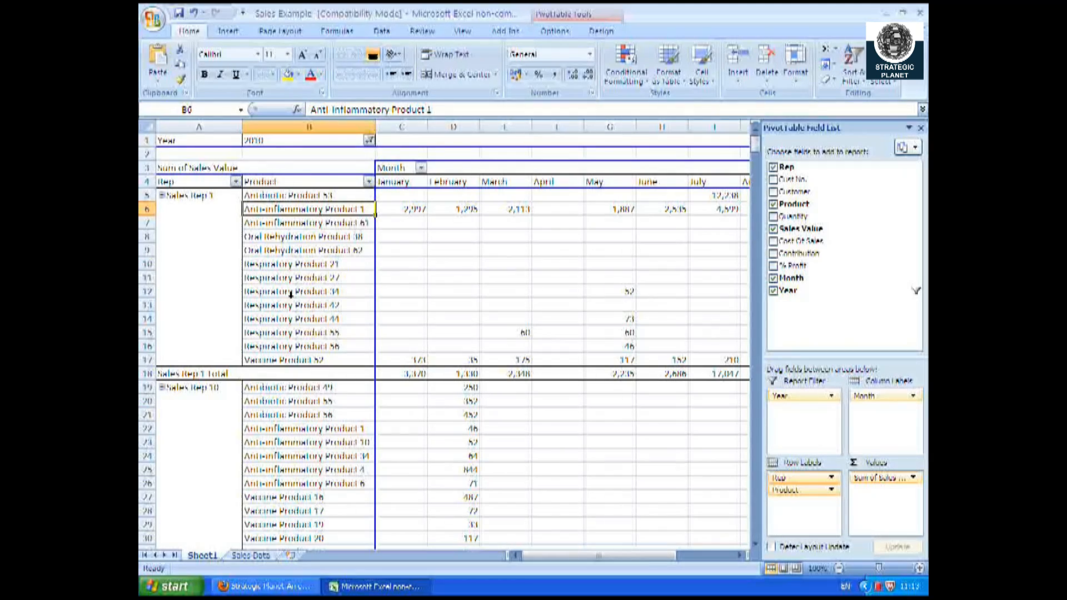
Filter the Rep row labels of the PivotTable to show only Sales Rep 3.
{"action": "left_click", "coordinate": [235, 182]}
{"action": "left_click", "coordinate": [178, 290]}
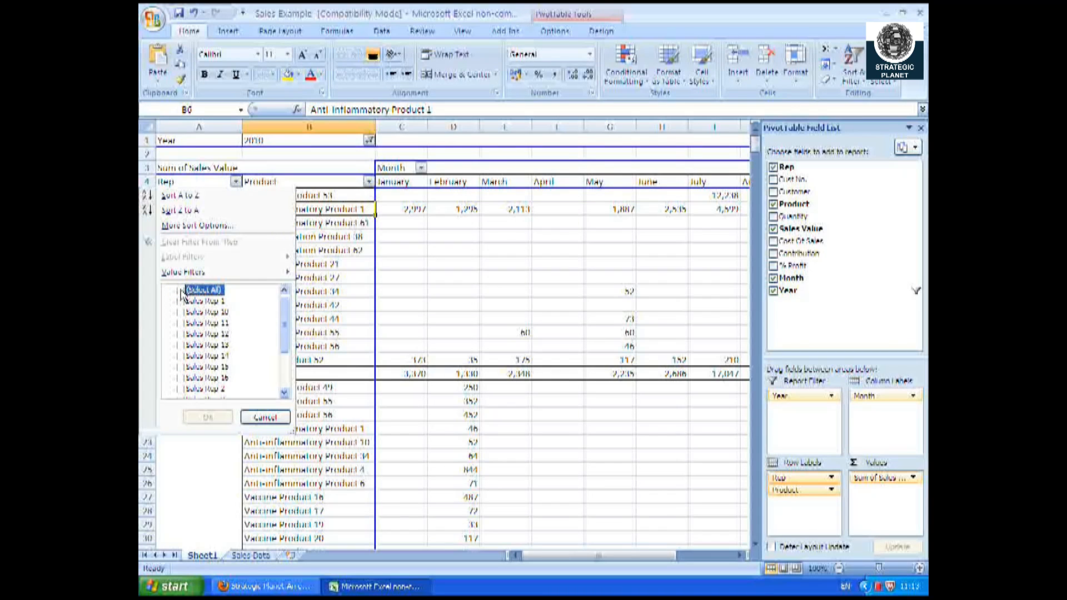
{"action": "left_click_drag", "start_coordinate": [281, 317], "coordinate": [285, 353]}
{"action": "left_click", "coordinate": [180, 345]}
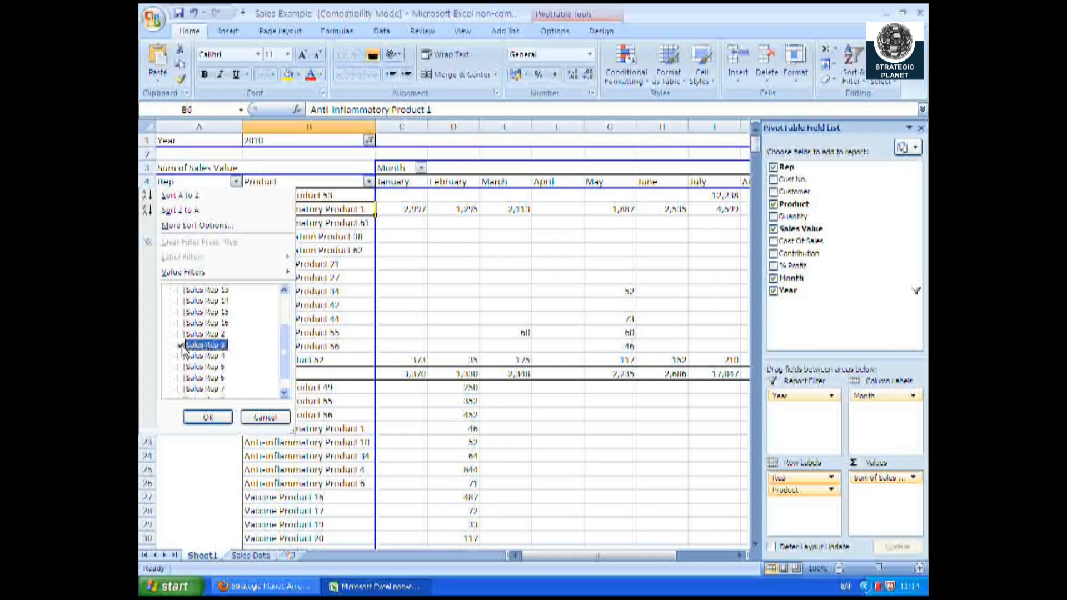
{"action": "left_click", "coordinate": [207, 417]}
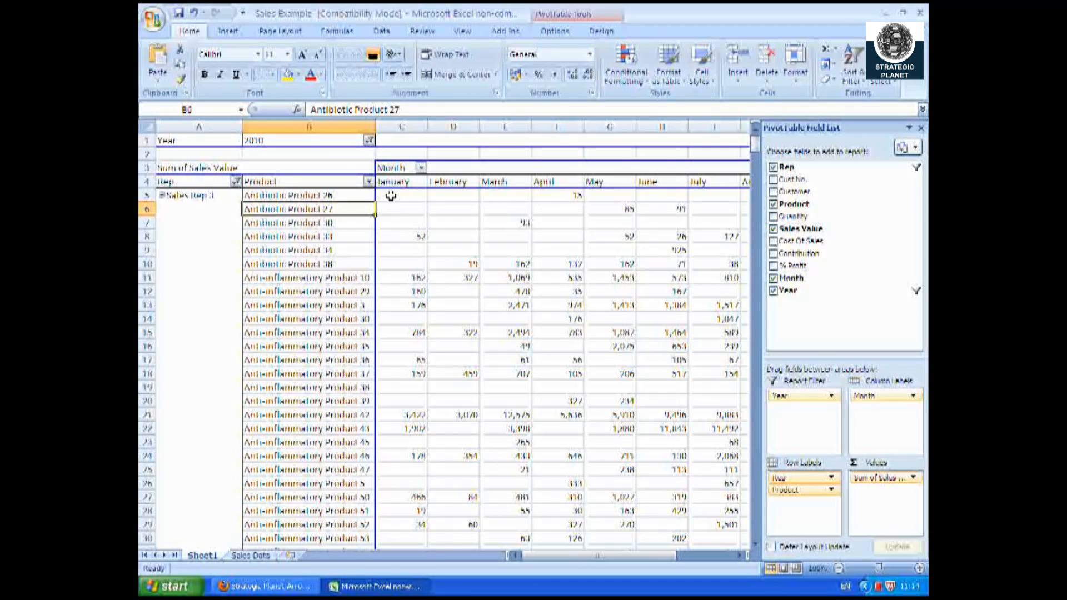
{"action": "left_click", "coordinate": [315, 156]}
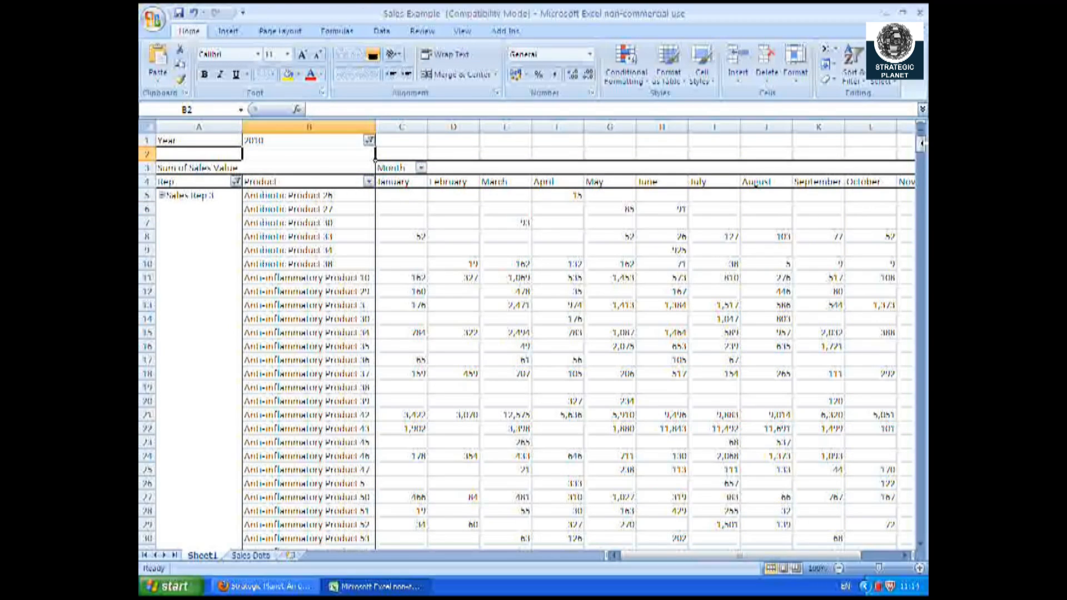
{"action": "mouse_move", "coordinate": [920, 146]}
{"action": "left_mouse_down"}
{"action": "mouse_move", "coordinate": [921, 201]}
{"action": "mouse_move", "coordinate": [920, 138]}
{"action": "left_mouse_up"}
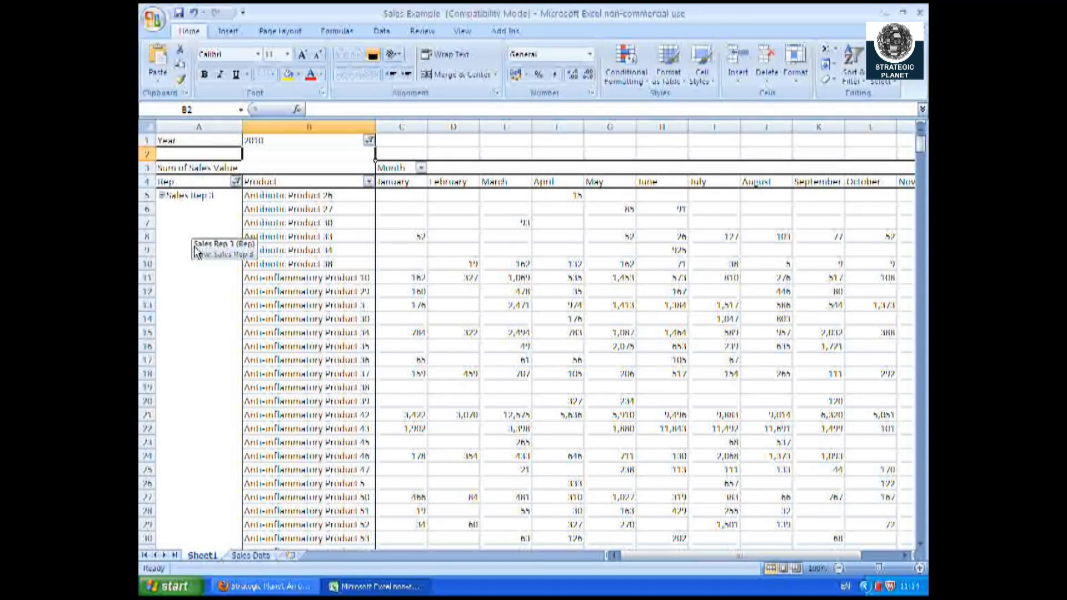
Restore all sales reps in the PivotTable's Rep row label filter.
{"action": "left_click", "coordinate": [222, 209]}
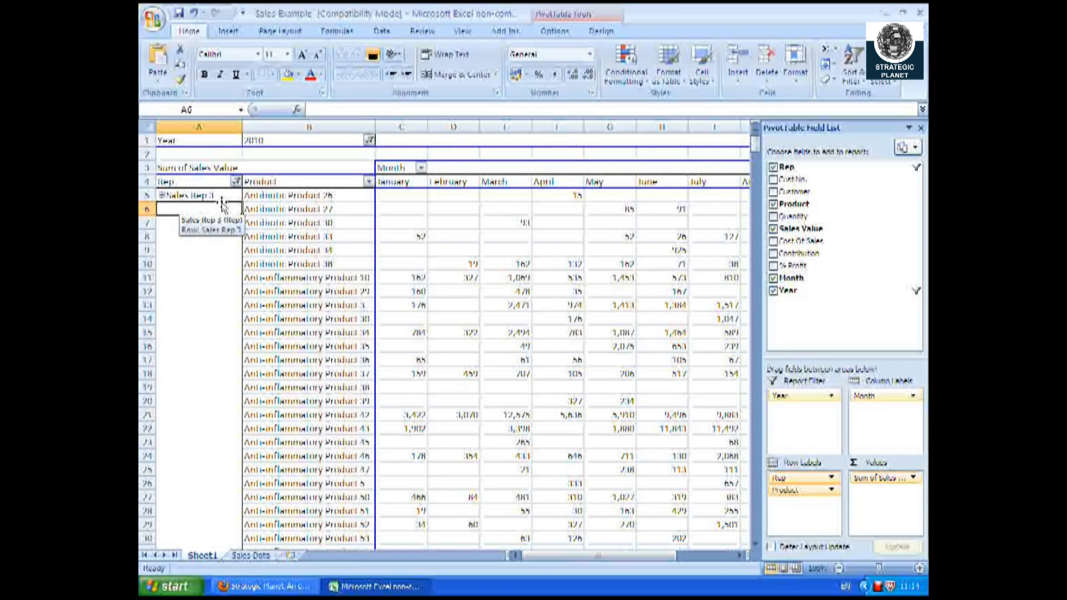
{"action": "left_click", "coordinate": [235, 181]}
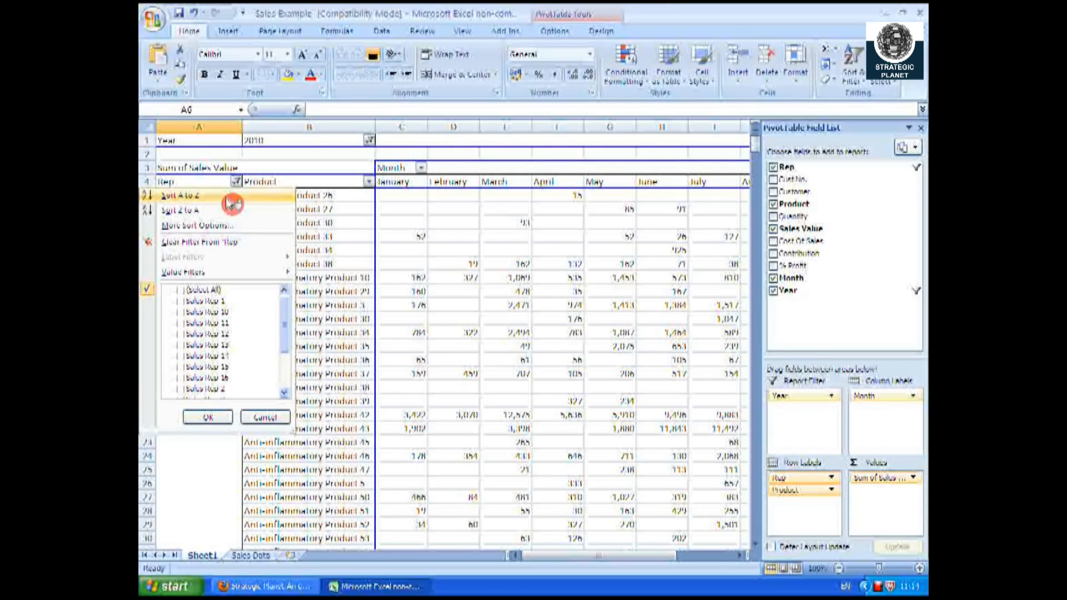
{"action": "left_click", "coordinate": [179, 291]}
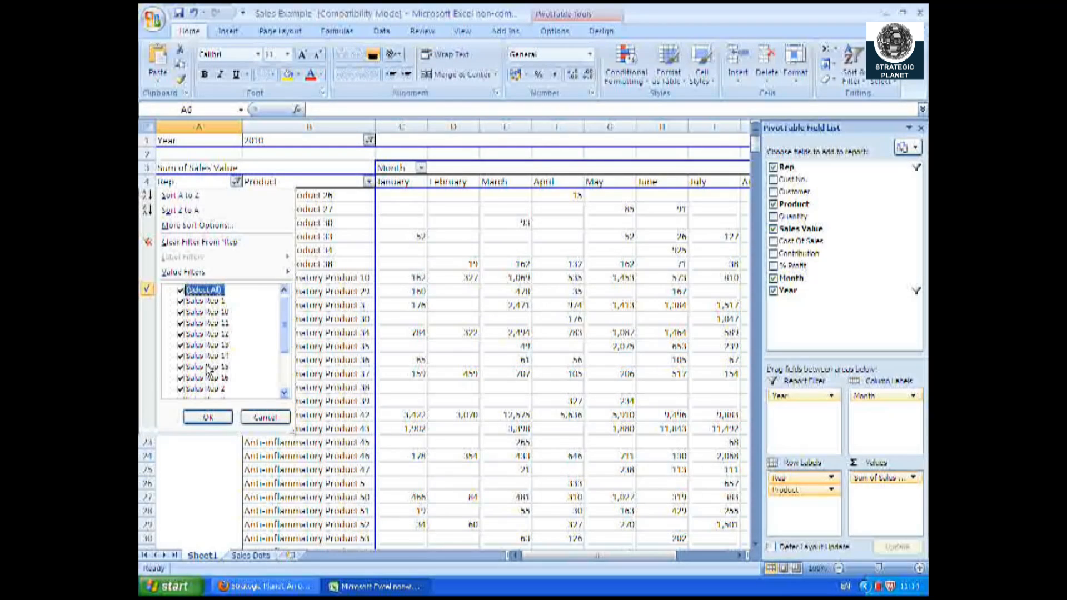
{"action": "left_click", "coordinate": [208, 417]}
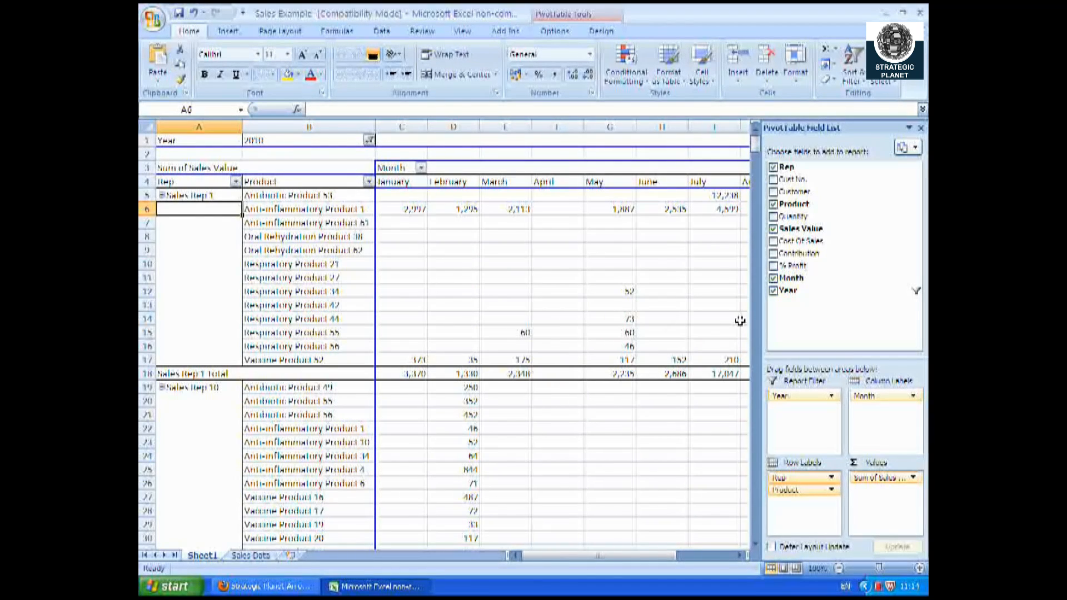
Move the Rep field from the row labels to the report filter and, with multiple item selection enabled, limit it to Sales Rep 3.
{"action": "left_click_drag", "start_coordinate": [786, 167], "coordinate": [486, 137]}
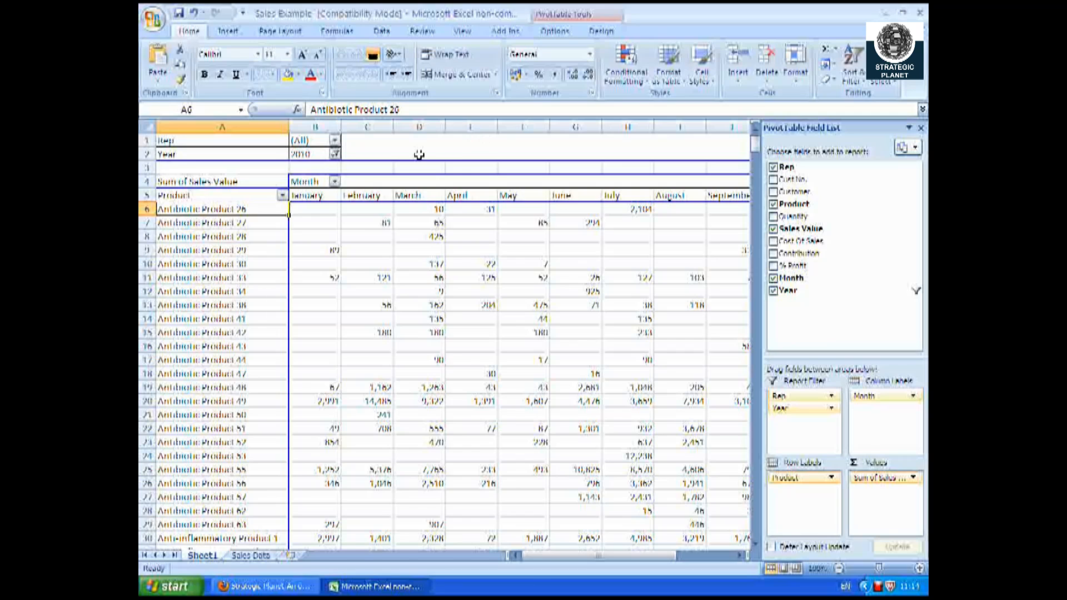
{"action": "left_click", "coordinate": [335, 140]}
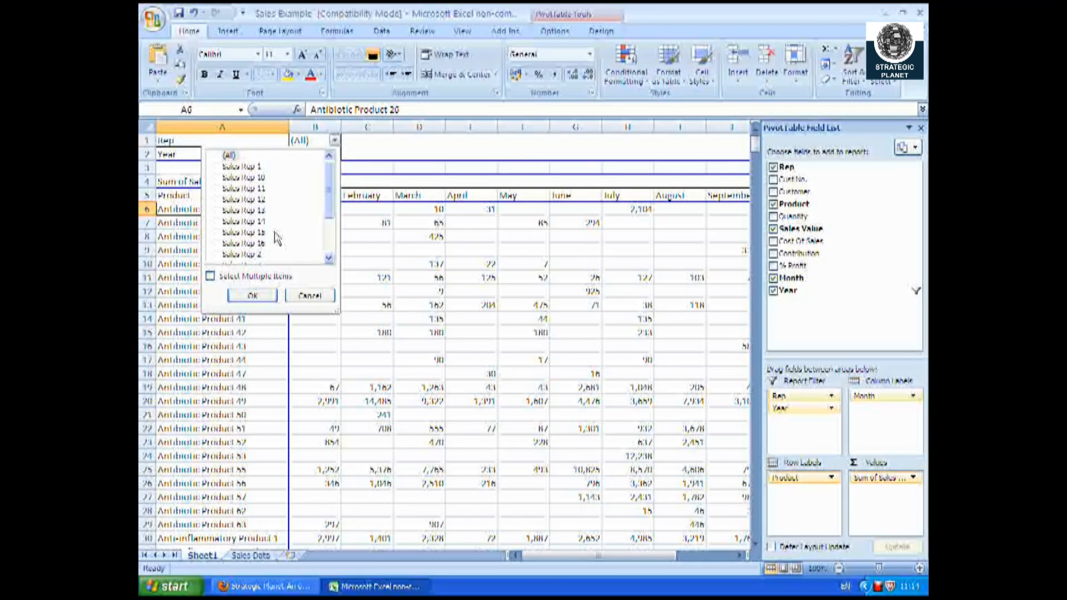
{"action": "left_click", "coordinate": [210, 276]}
{"action": "scroll", "coordinate": [332, 214], "scroll_direction": "down", "scroll_amount": 1}
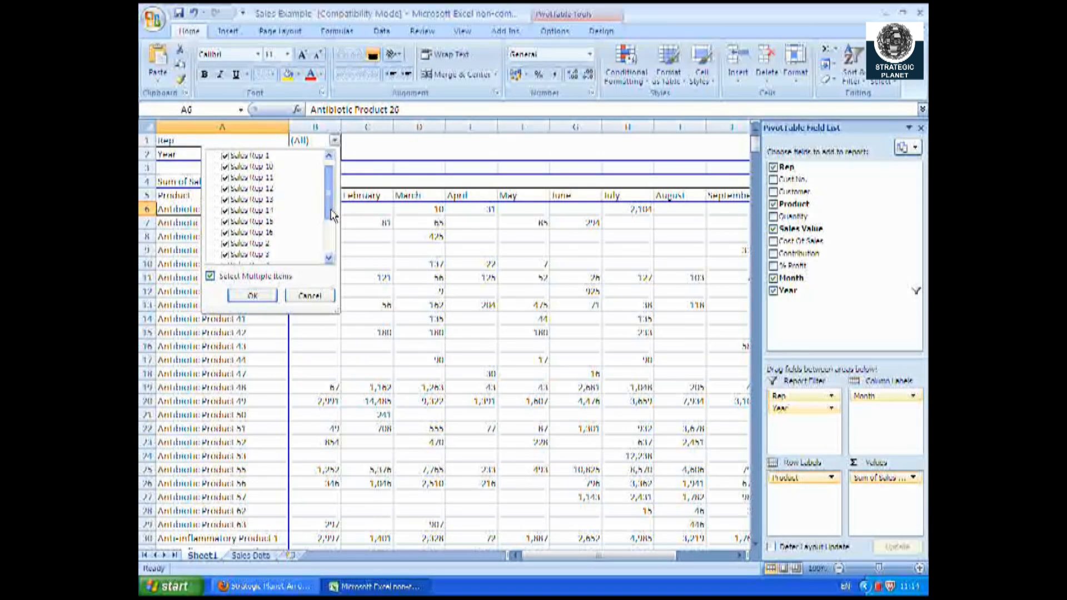
{"action": "left_click_drag", "start_coordinate": [331, 208], "coordinate": [331, 185]}
{"action": "left_click", "coordinate": [225, 156]}
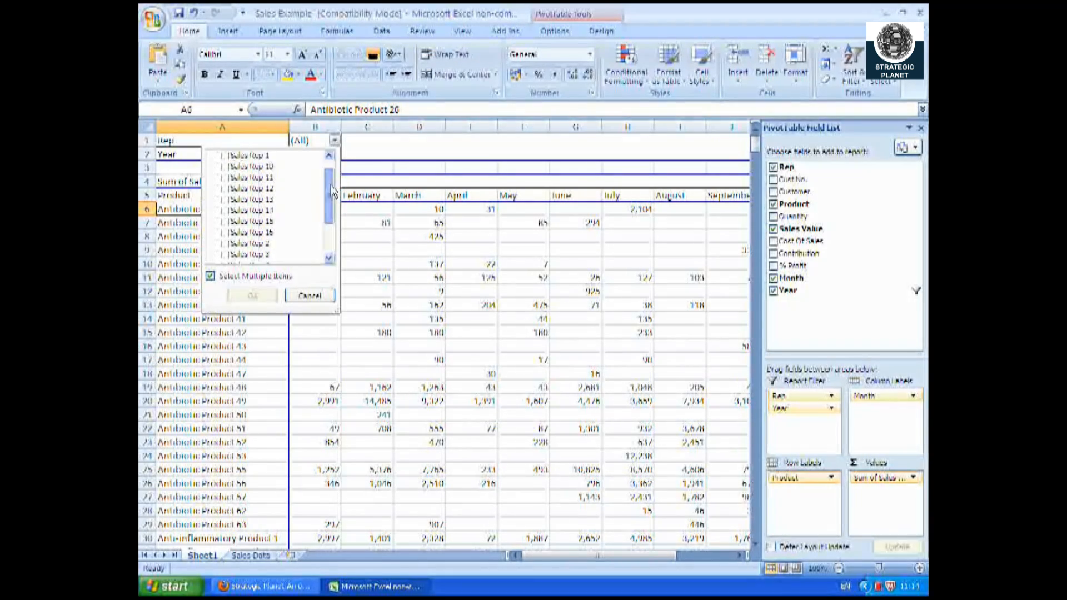
{"action": "left_click", "coordinate": [223, 239]}
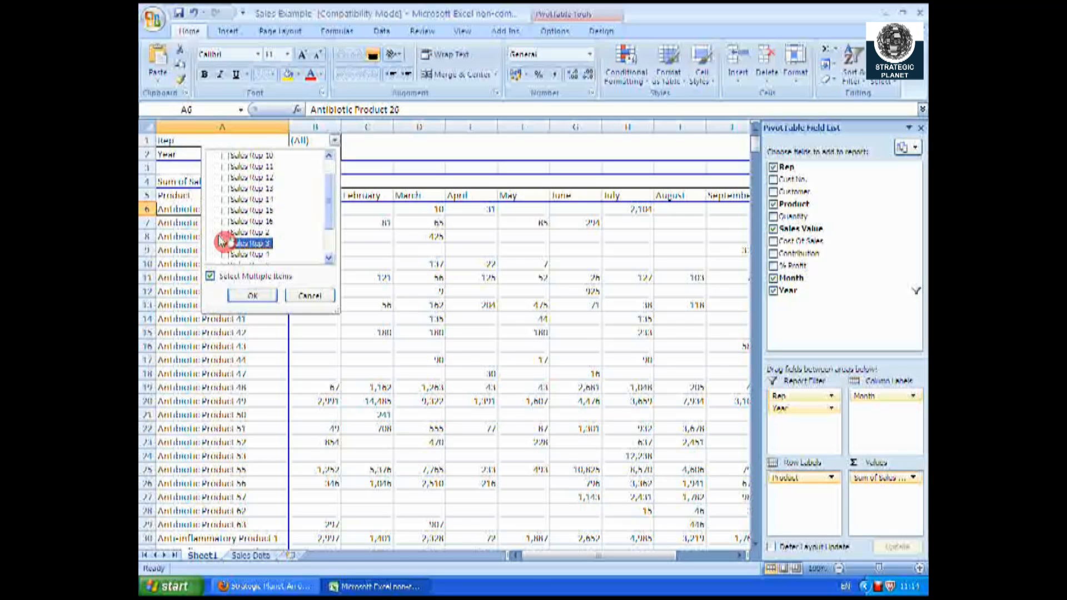
{"action": "left_click", "coordinate": [252, 296]}
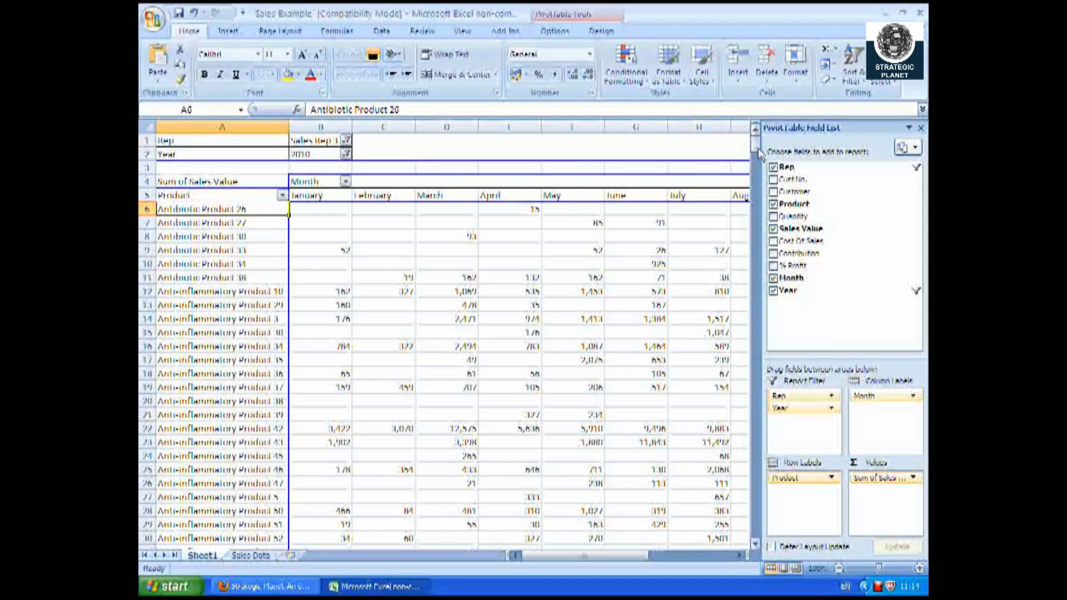
{"action": "left_click", "coordinate": [698, 154]}
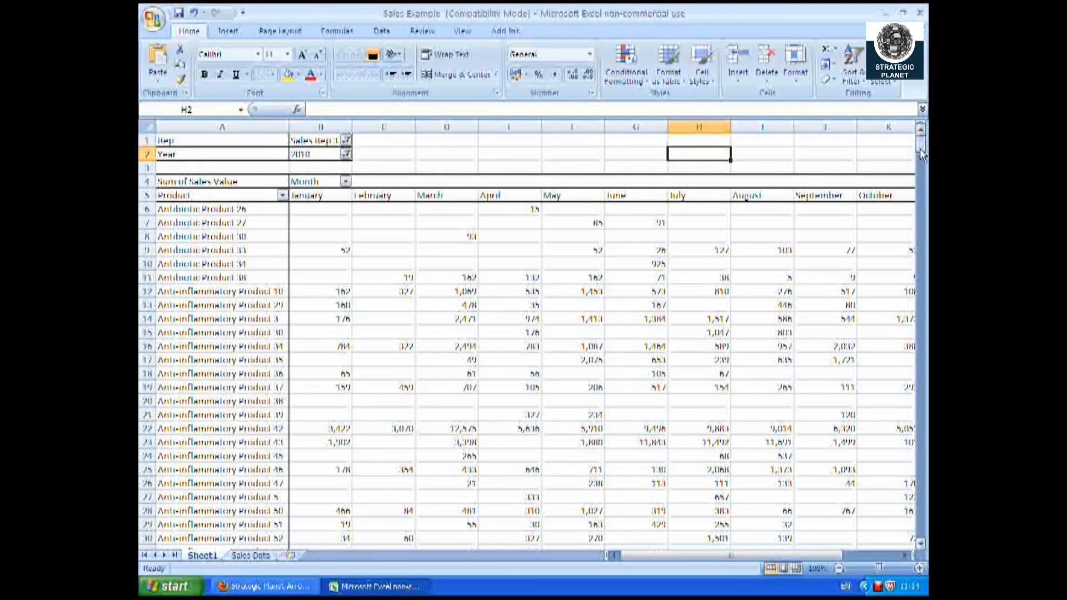
{"action": "left_click_drag", "start_coordinate": [922, 155], "coordinate": [918, 143]}
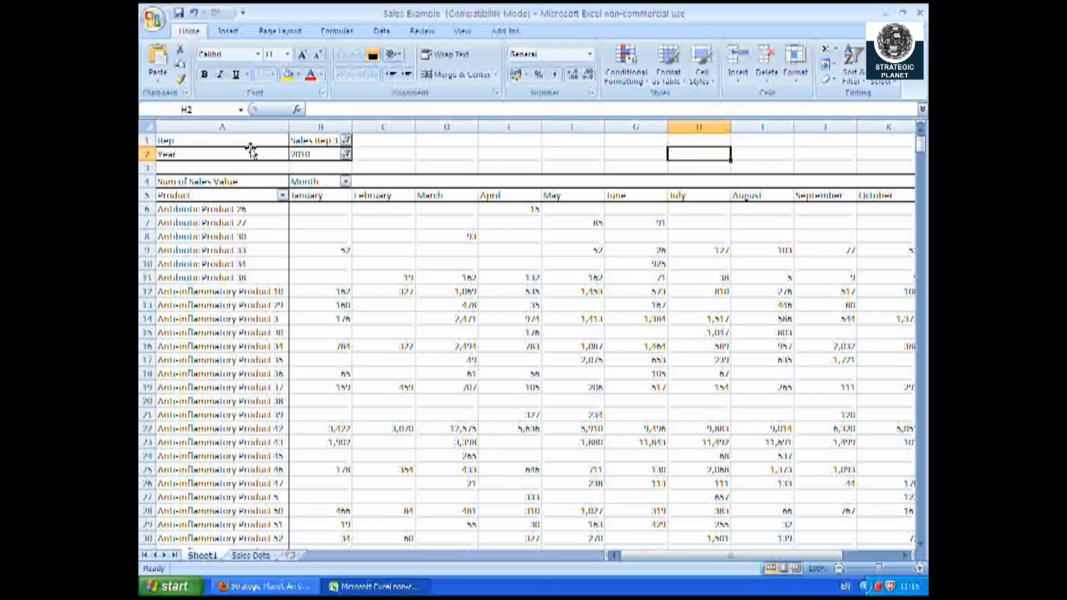